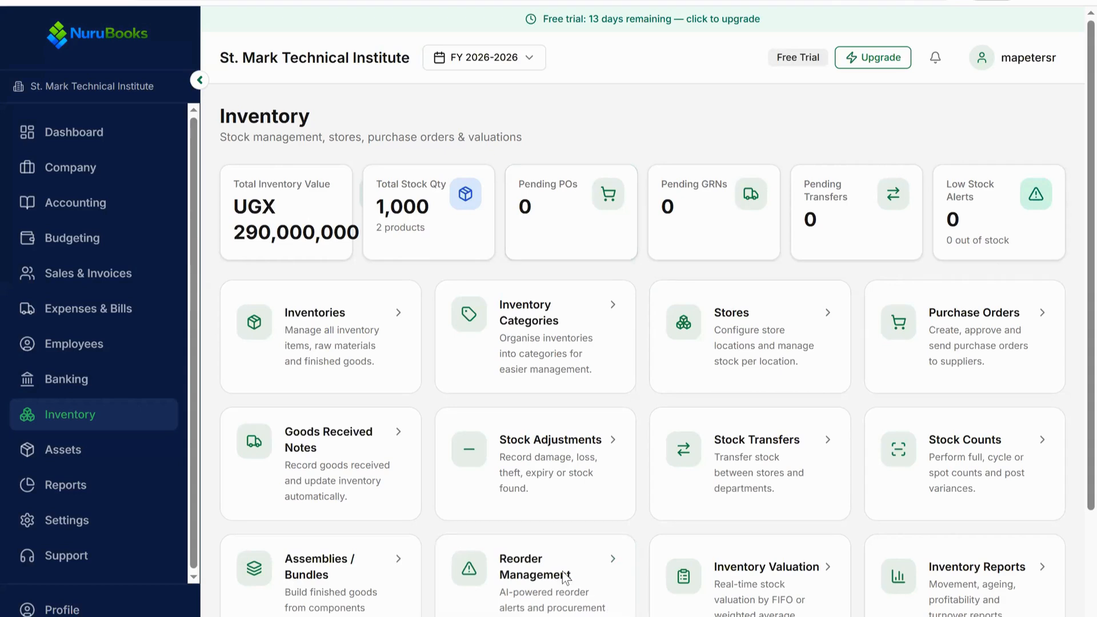
Step: Switch to the exercise PDF and, with the Draw pen, circle the 3. Items heading and mark it with a hash sign
key("alt+Tab")
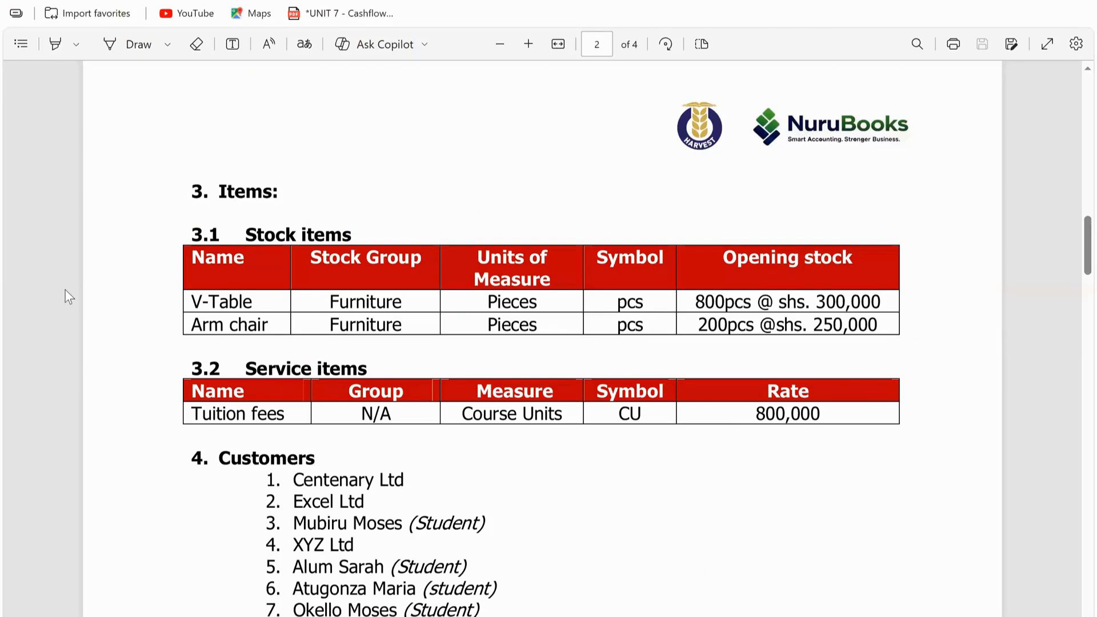
left_click(135, 44)
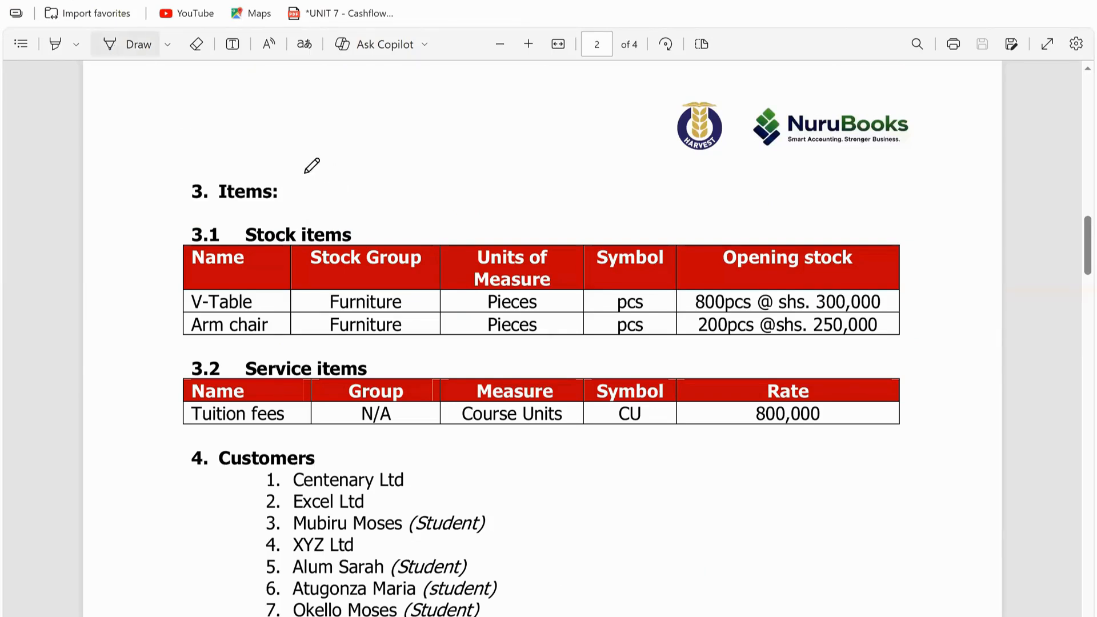
mouse_move(163, 183)
left_mouse_down()
mouse_move(312, 194)
mouse_move(285, 161)
left_mouse_up()
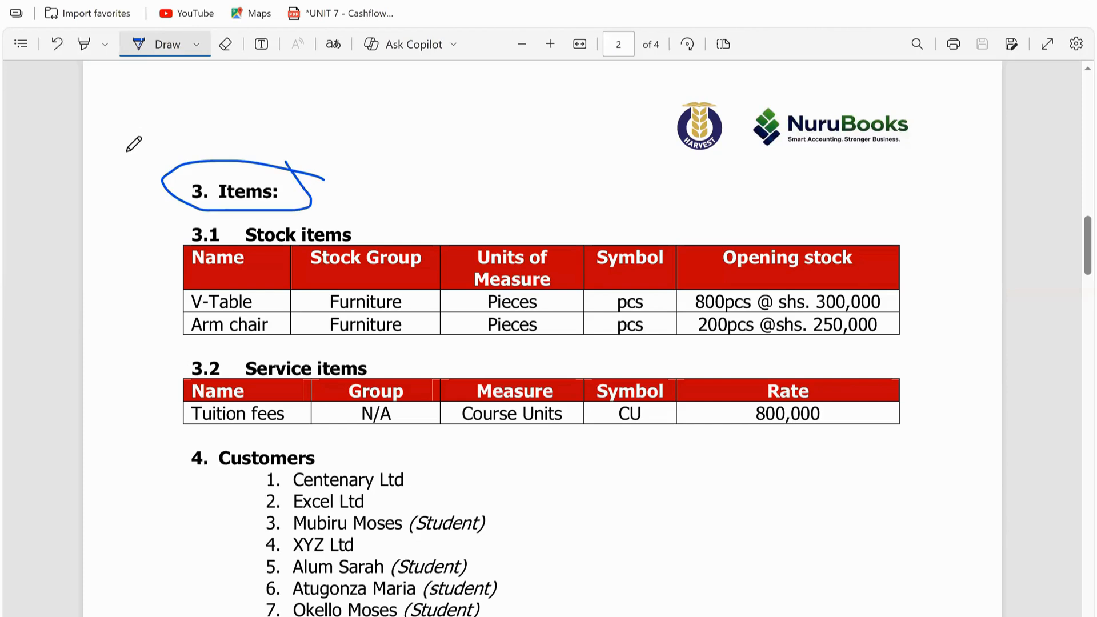
mouse_move(128, 146)
left_mouse_down()
mouse_move(129, 214)
mouse_move(134, 201)
left_mouse_up()
mouse_move(111, 179)
left_mouse_down()
mouse_move(142, 177)
mouse_move(146, 190)
left_mouse_up()
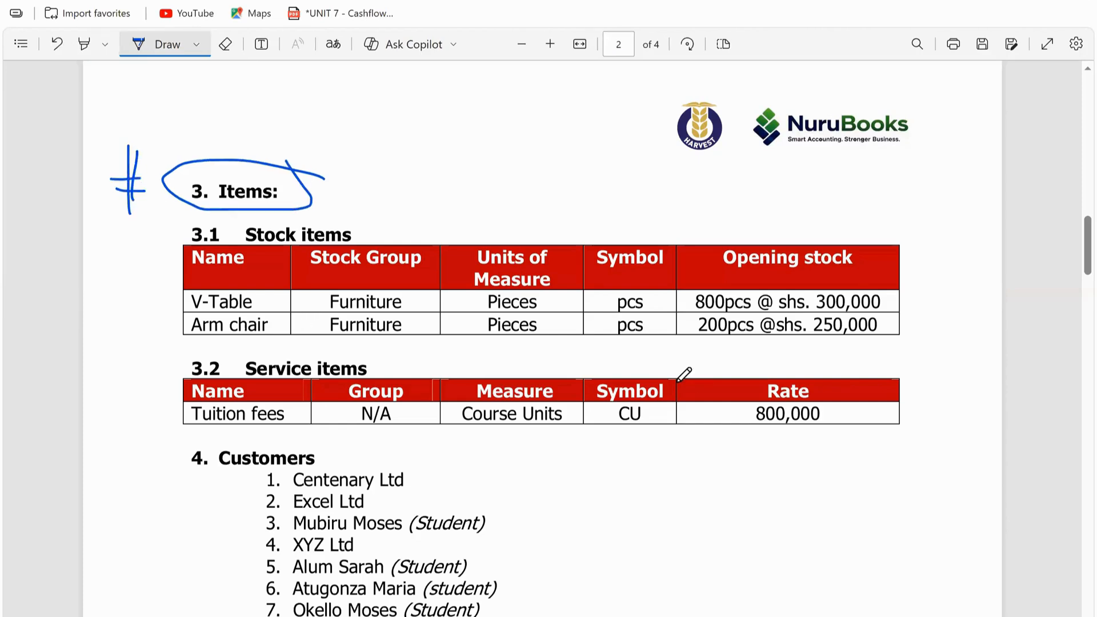
Step: Tick the V-Table and Arm chair rows and the column headers of the Stock items table with pen strokes
left_click_drag(169, 290, 237, 285)
mouse_move(176, 328)
left_mouse_down()
mouse_move(179, 345)
mouse_move(234, 325)
left_mouse_up()
left_click_drag(252, 262, 308, 245)
left_click_drag(362, 273, 539, 226)
left_click_drag(599, 278, 667, 229)
left_click_drag(758, 281, 920, 223)
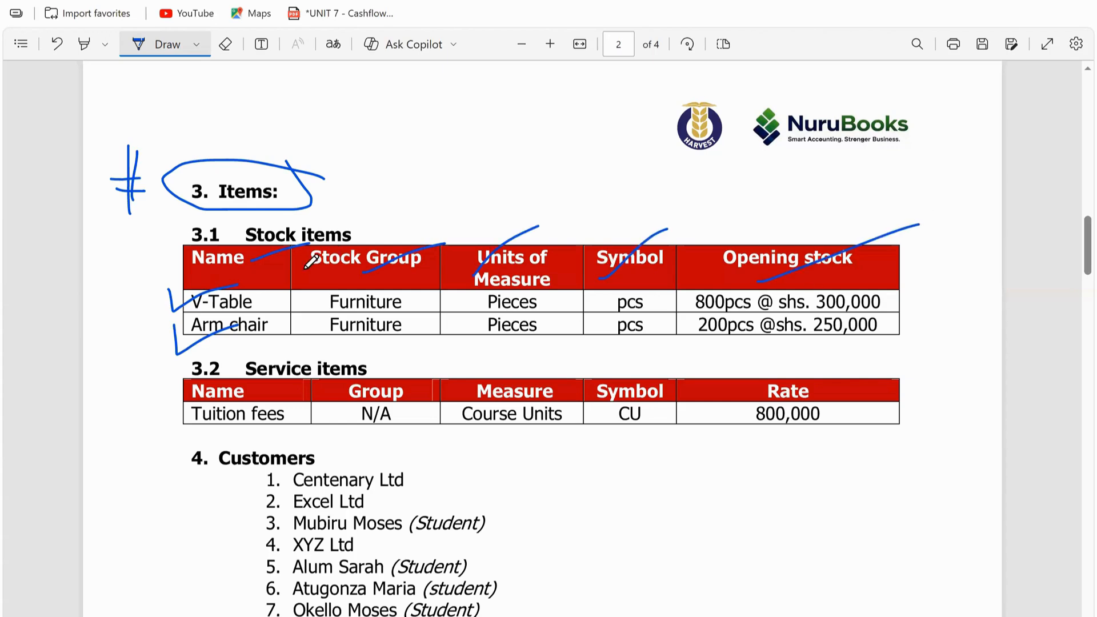
mouse_move(305, 271)
left_mouse_down()
mouse_move(354, 273)
mouse_move(314, 273)
left_mouse_up()
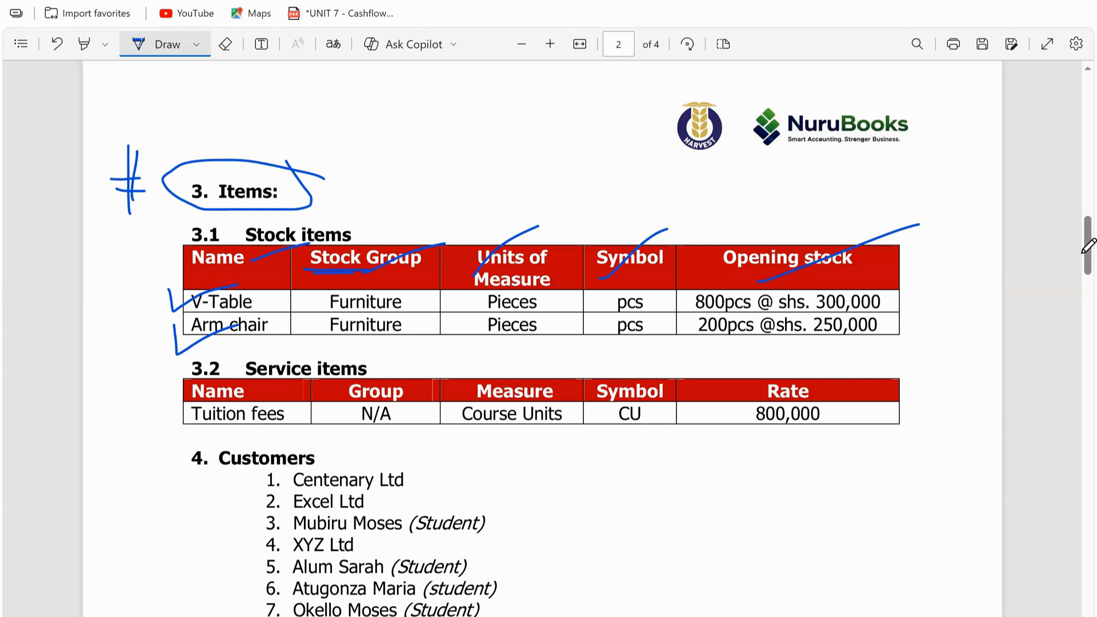
Step: Circle the Opening stock column of the Stock items table with the pen
left_click(227, 44)
left_click(166, 48)
scroll(692, 292, "down", 1)
left_click(857, 199)
left_click_drag(758, 186, 655, 294)
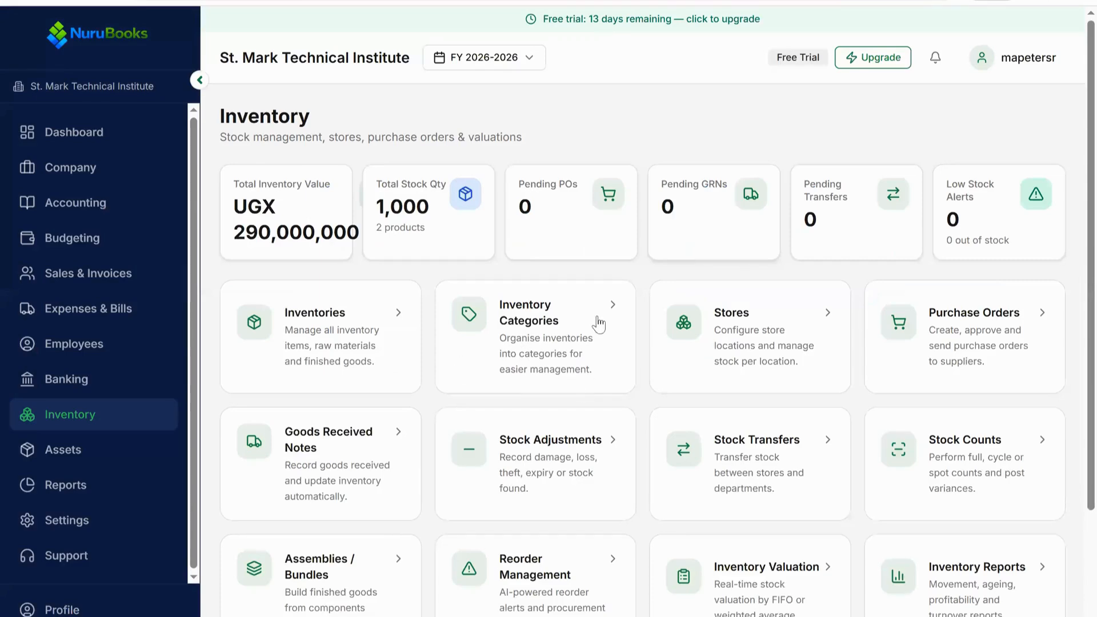
Step: Open Stock Adjustments from the Inventory page
scroll(571, 326, "down", 2)
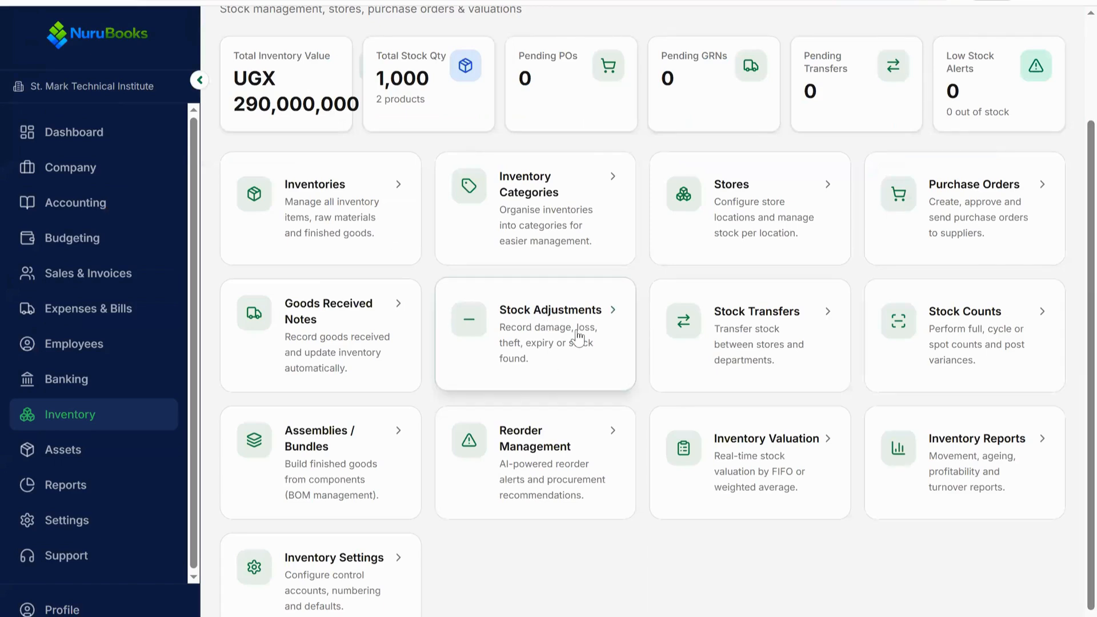
left_click(543, 328)
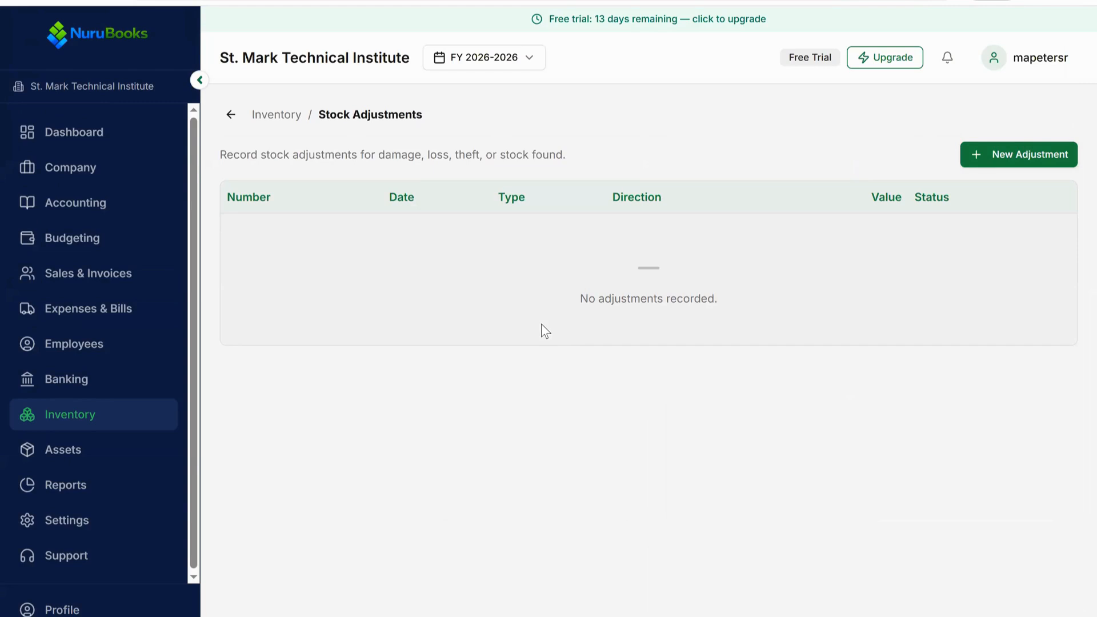
Step: Start a new stock adjustment and open its date picker
left_click(1016, 152)
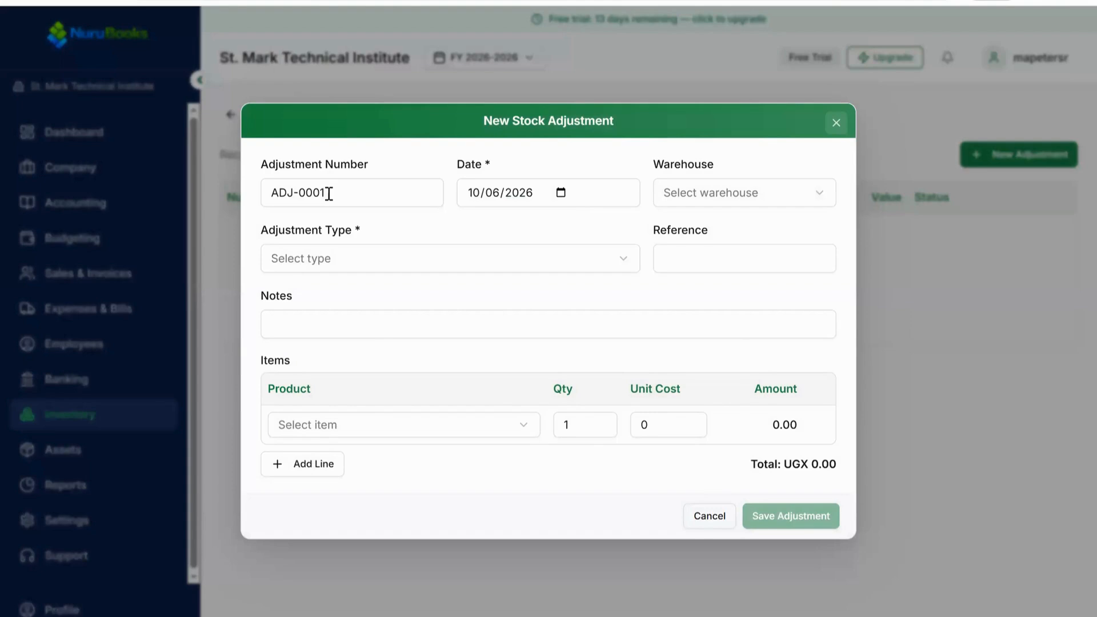
triple_click(329, 193)
left_click(330, 193)
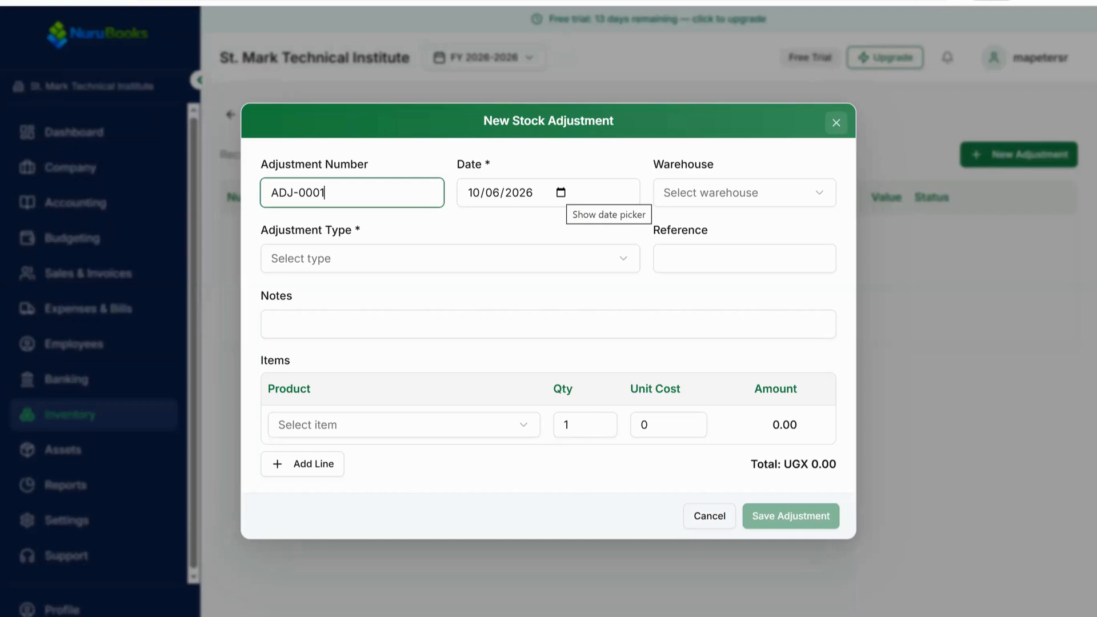
left_click(561, 193)
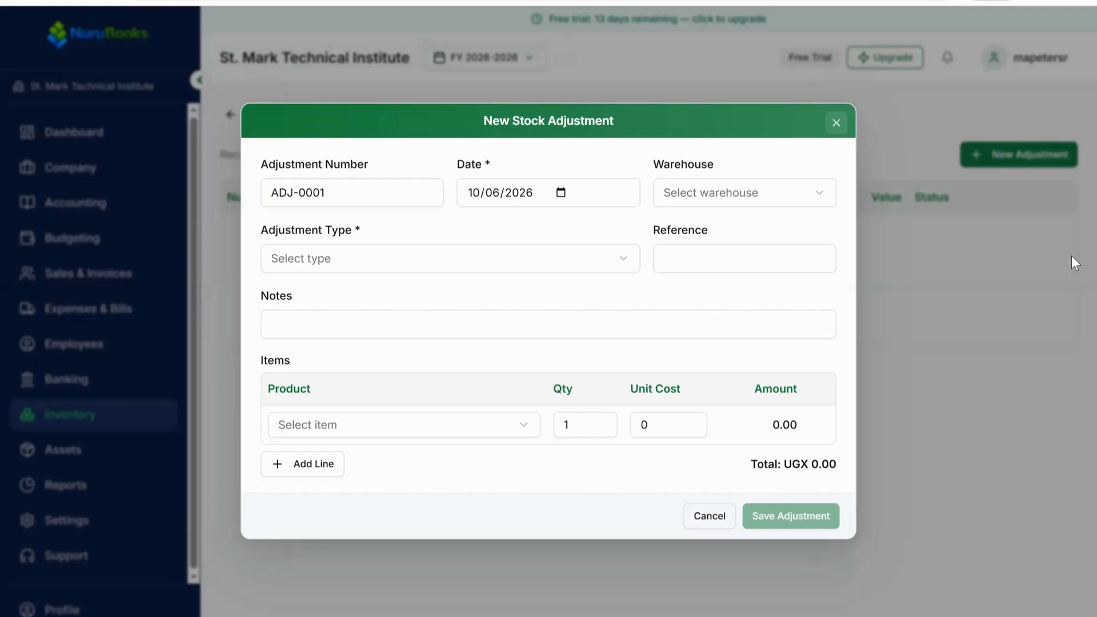
Step: Switch to the exercise document and underline the financial year dates in the background section
key("alt+Tab")
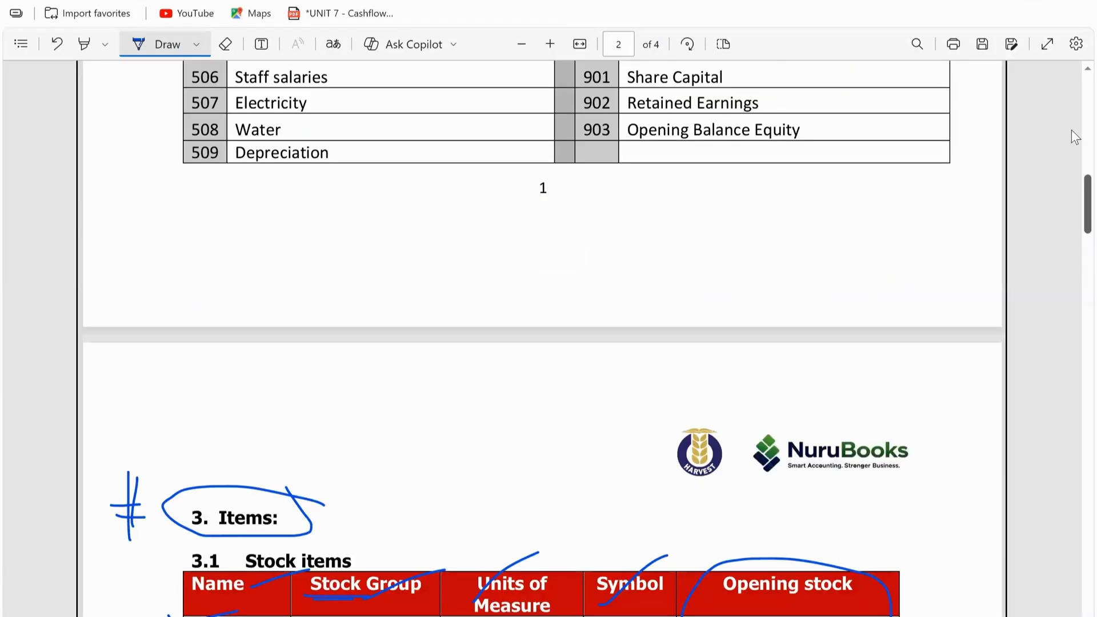
scroll(568, 272, "up", 10)
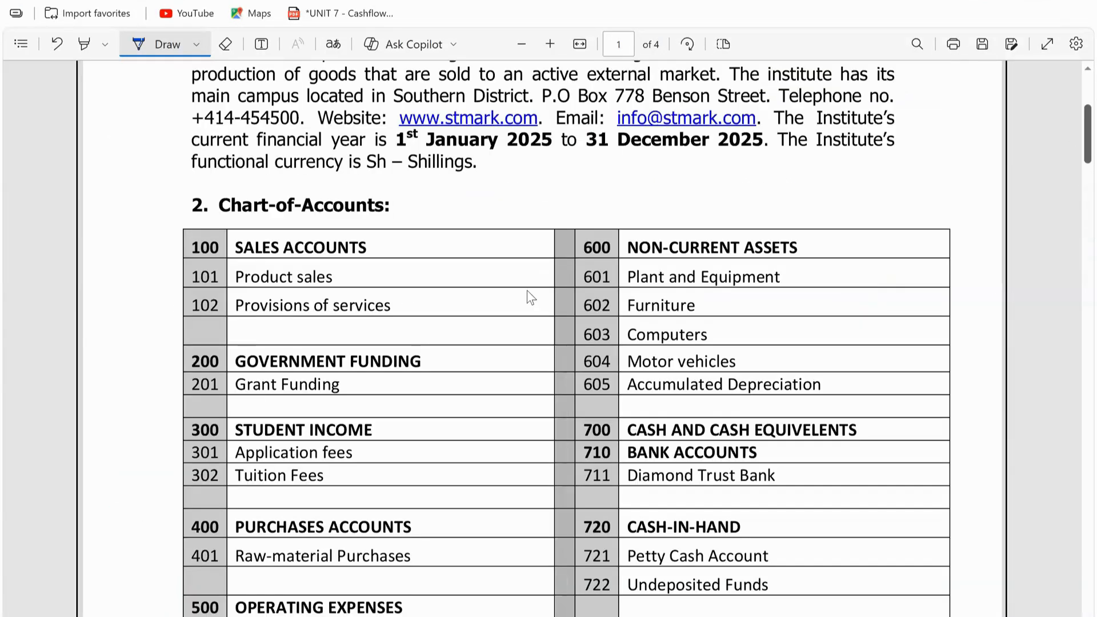
scroll(708, 295, "up", 2)
left_click_drag(588, 297, 729, 297)
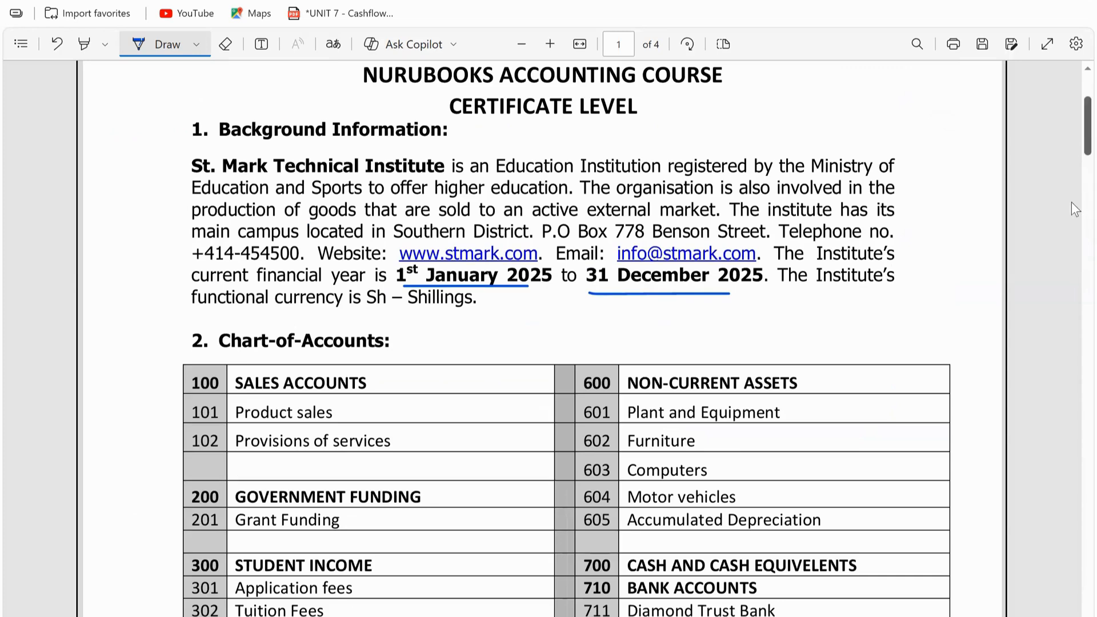
Step: Underline the Stock Group header in the Stock items table
scroll(1073, 189, "down", 4)
scroll(1074, 229, "down", 7)
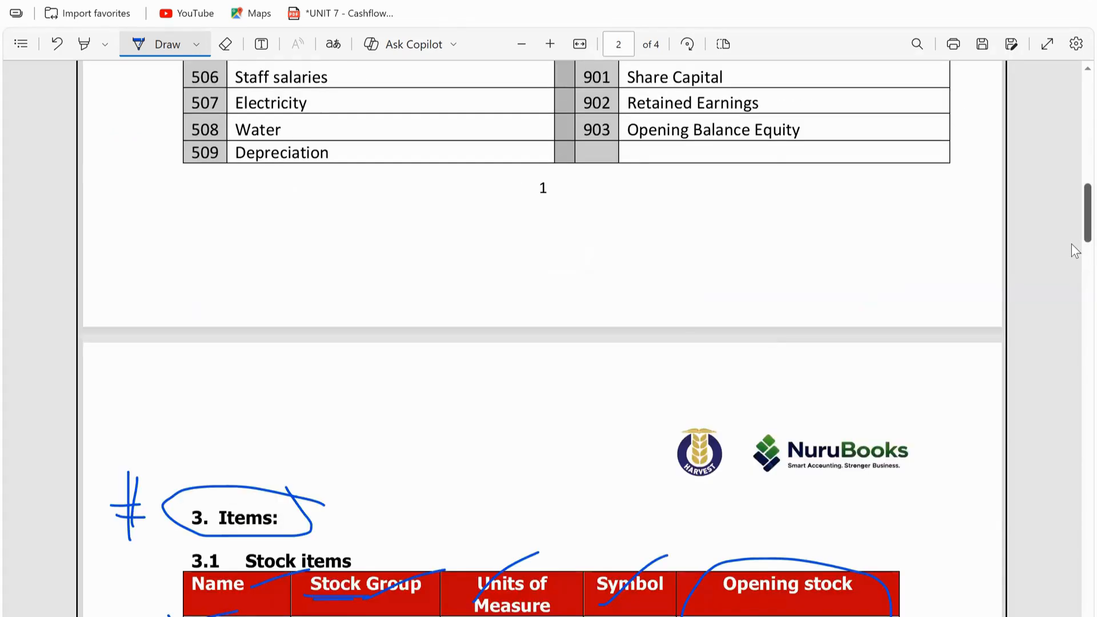
scroll(1076, 251, "down", 3)
scroll(1075, 266, "down", 5)
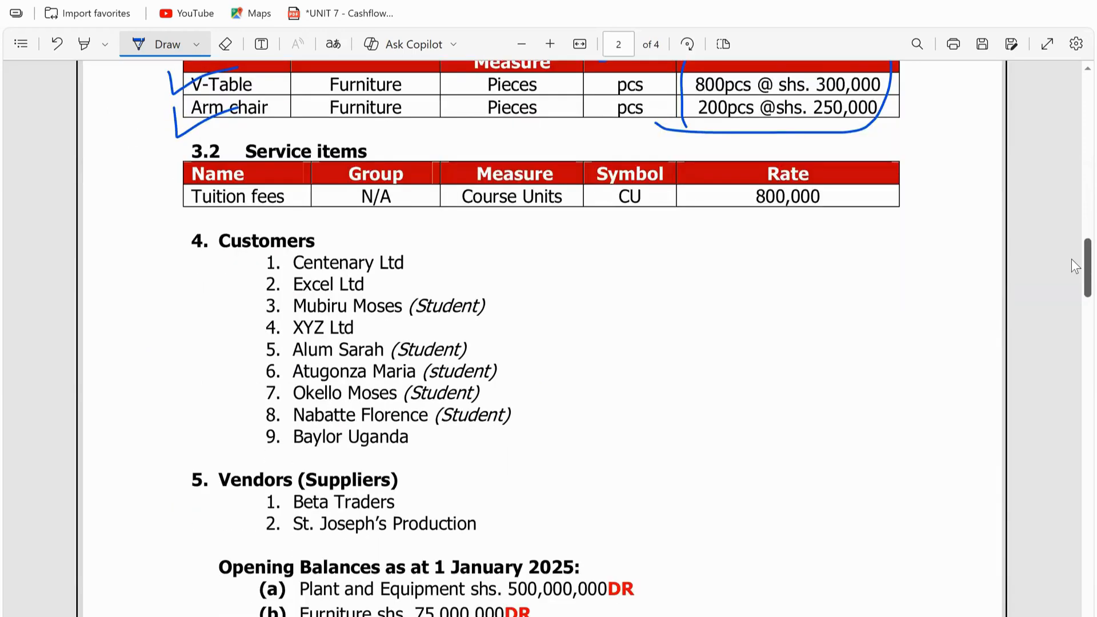
left_click_drag(443, 582, 557, 582)
scroll(1071, 248, "up", 2)
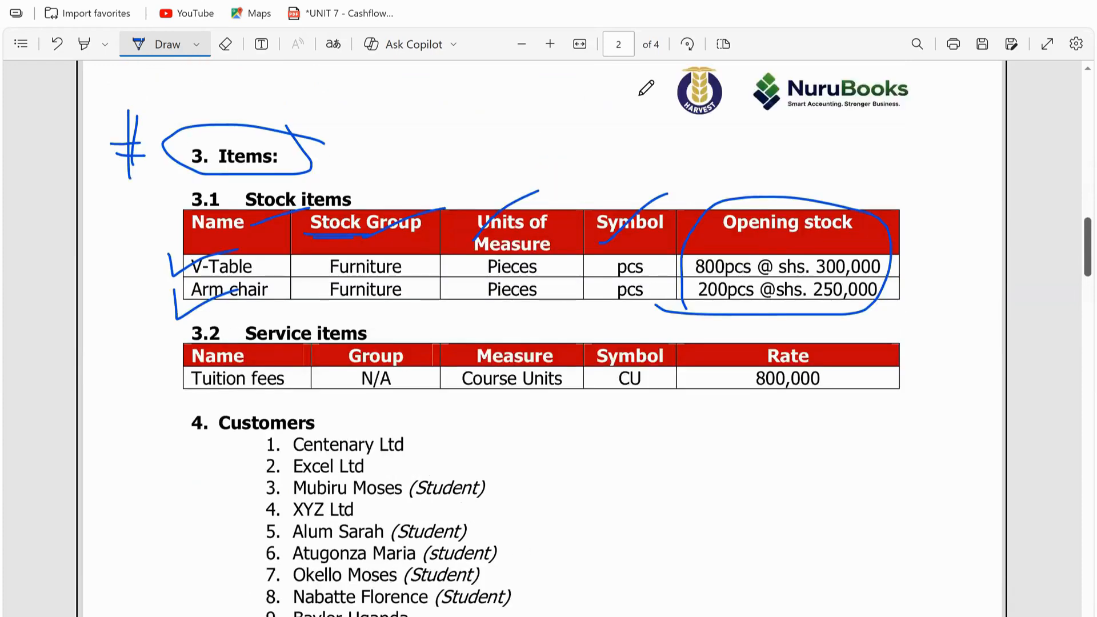
scroll(646, 87, "up", 2)
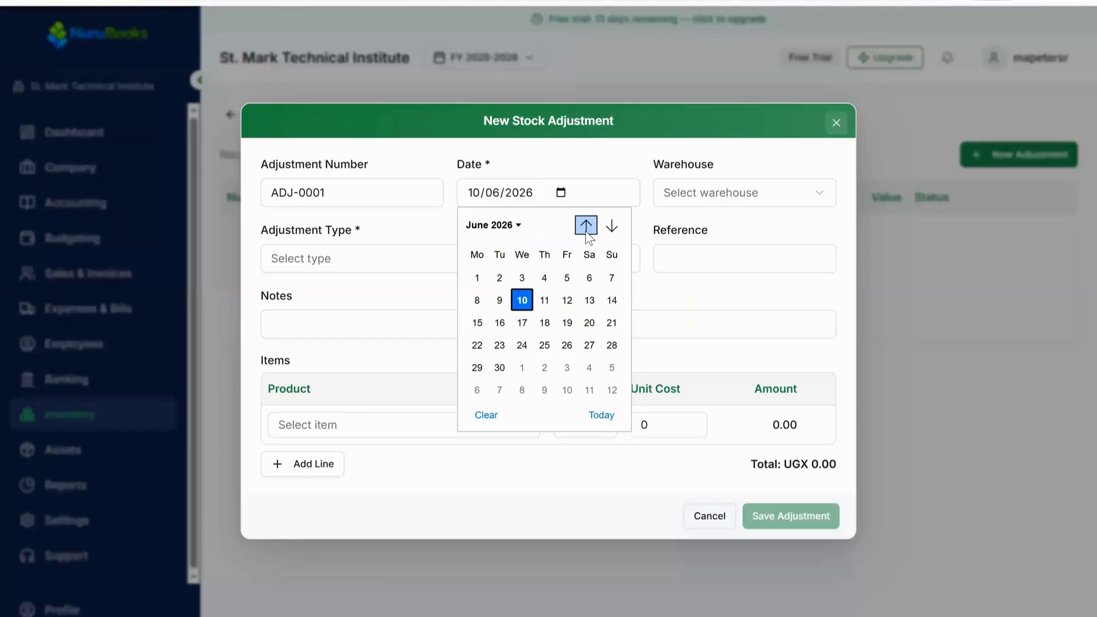
Step: Set the adjustment date to 01/01/2026
left_click(585, 227)
left_click(585, 226)
left_click(585, 226)
left_click(585, 227)
left_click(585, 226)
left_click(545, 278)
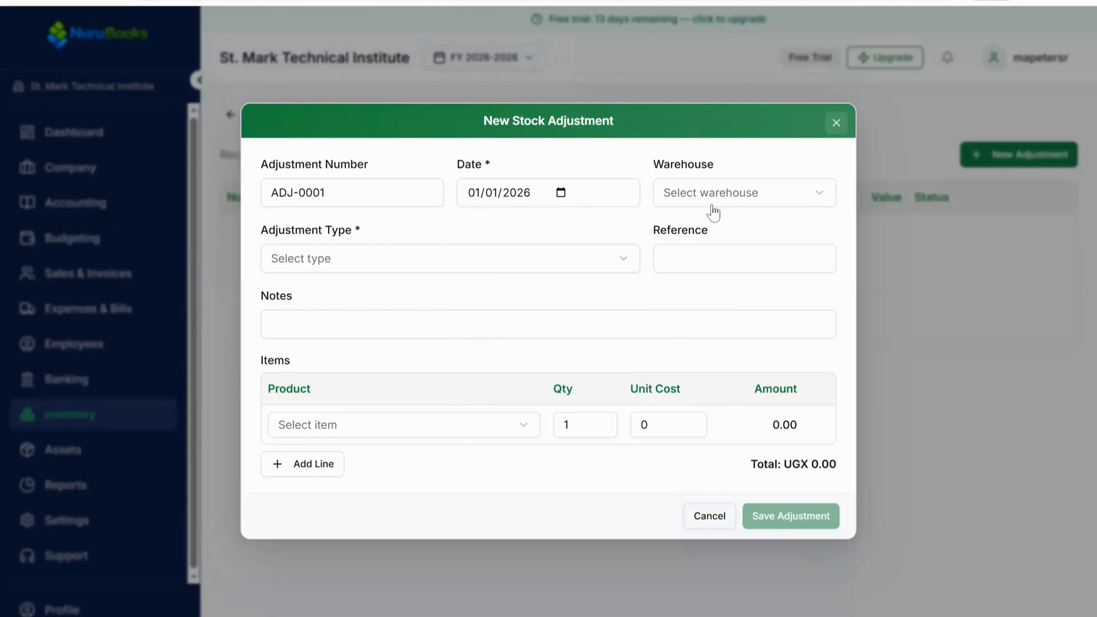
Step: Choose Main Store as the adjustment's warehouse
left_click_drag(650, 164, 707, 164)
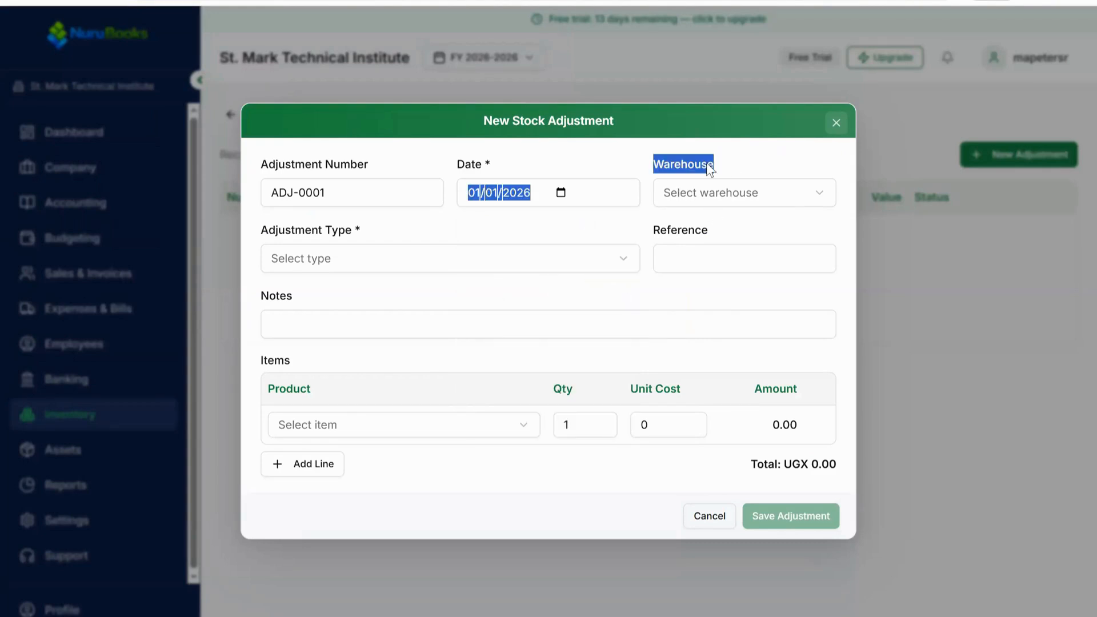
left_click(723, 194)
left_click(725, 195)
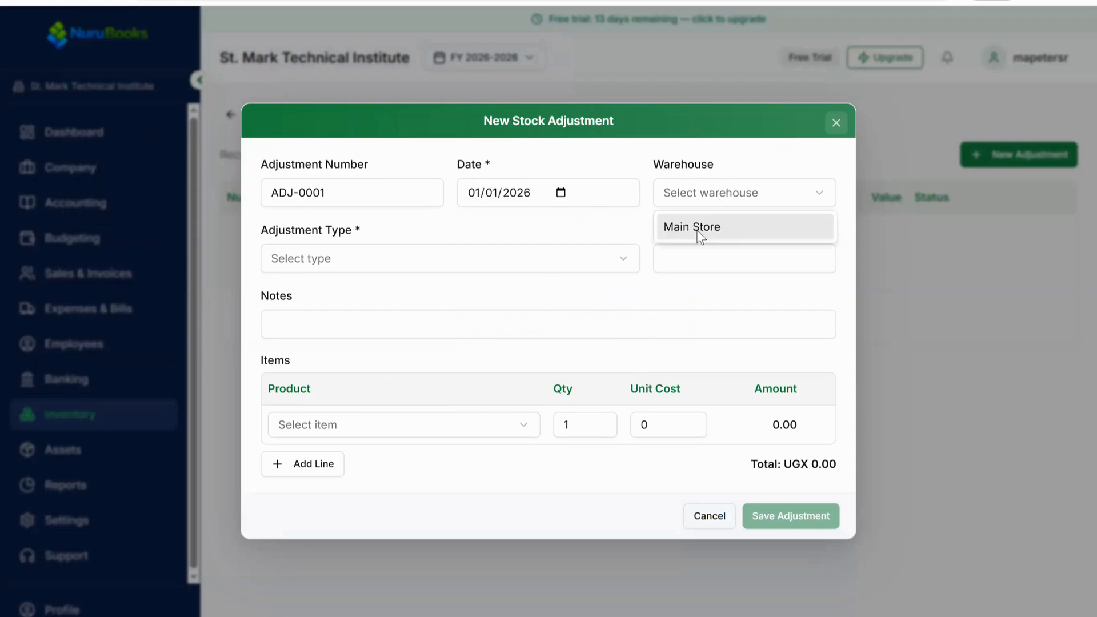
left_click(699, 233)
Step: Set the adjustment type to Opening Balance and the reference to OPEN-100
left_click(361, 263)
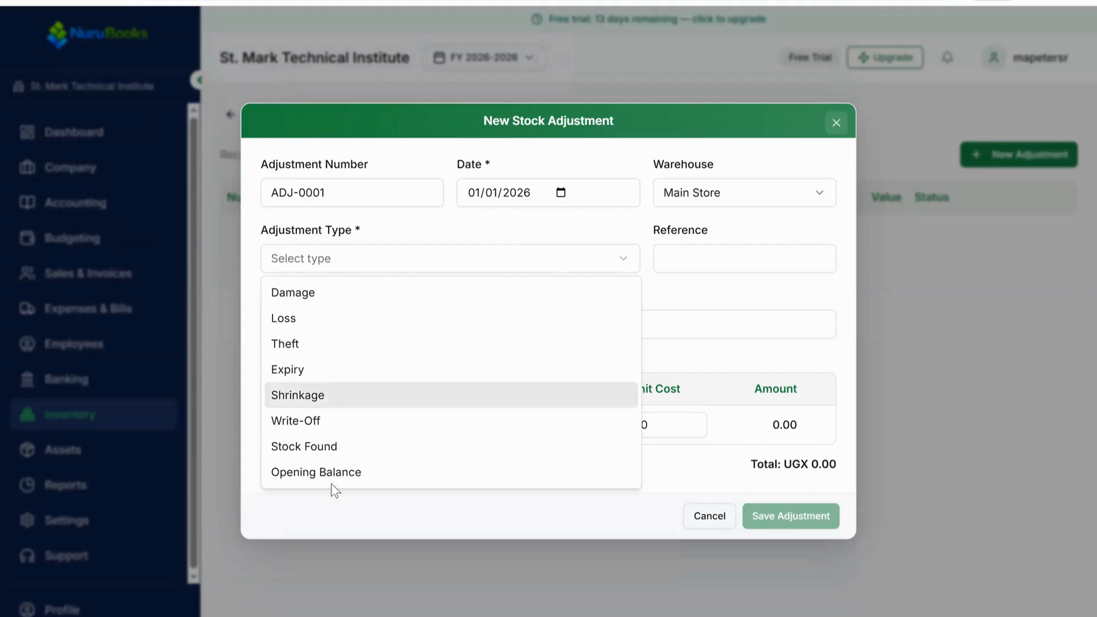
left_click(345, 474)
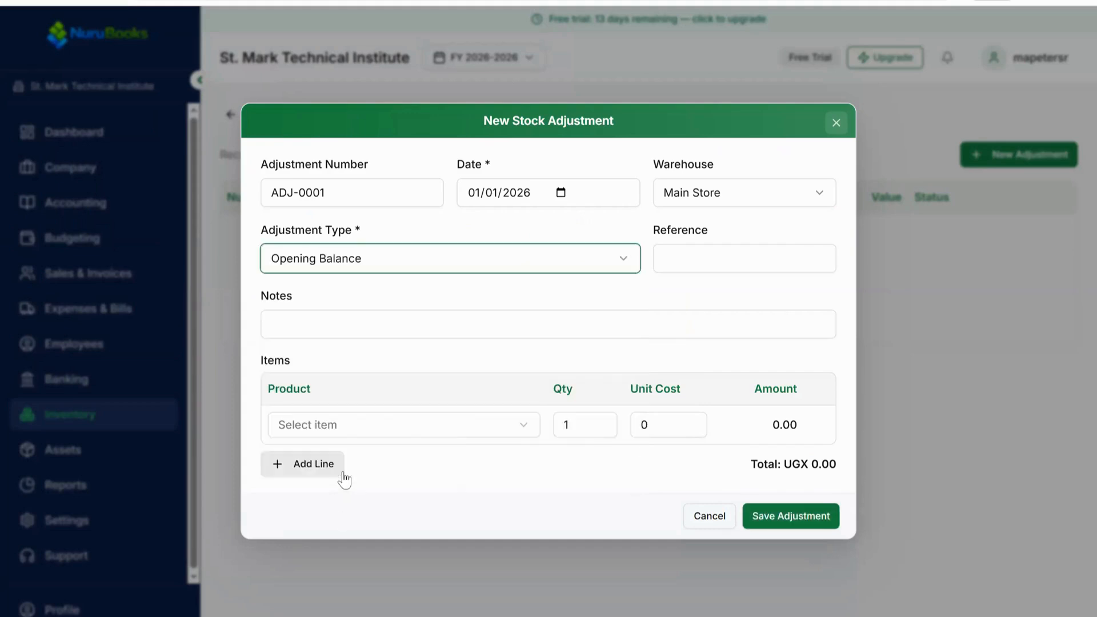
left_click(699, 260)
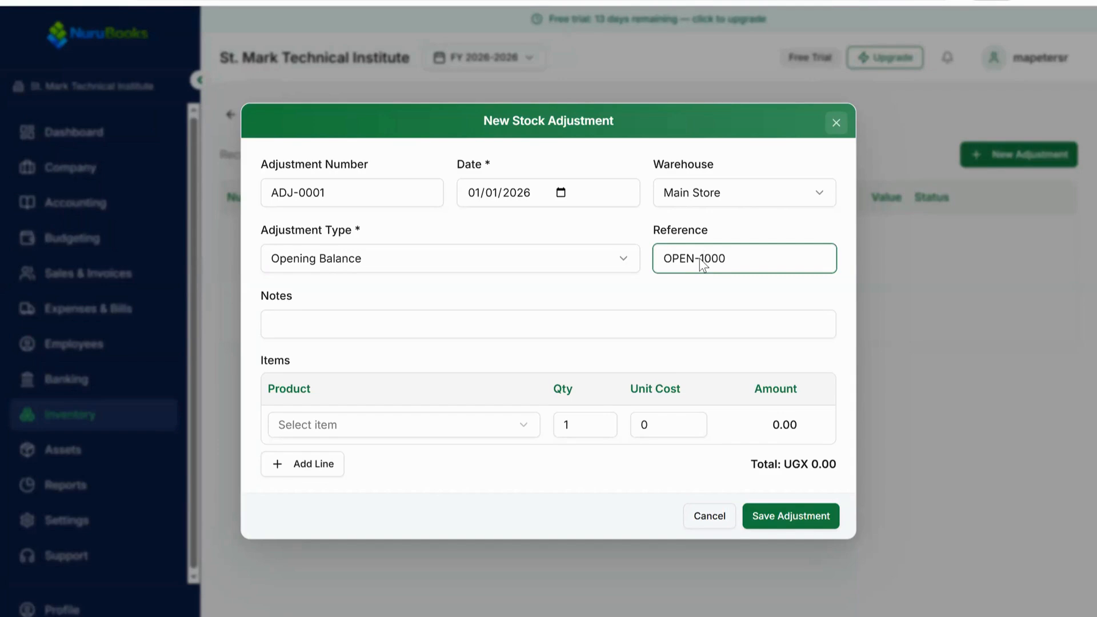
Step: Enter the note "Being opening balance of stock items in Main Stores"
left_click(496, 326)
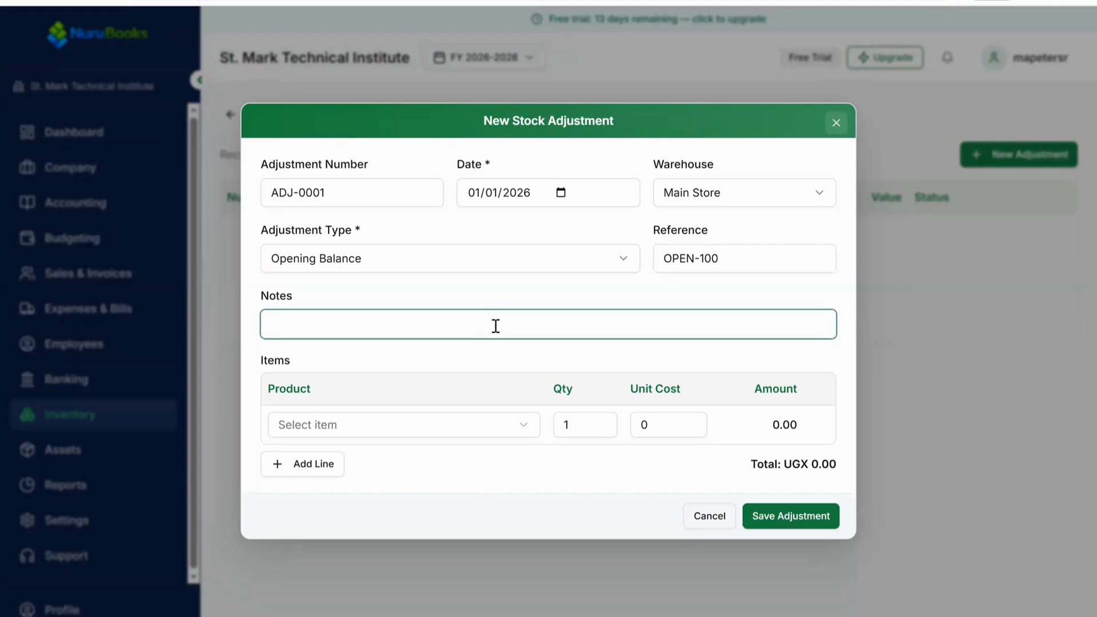
type("Being opening balance ")
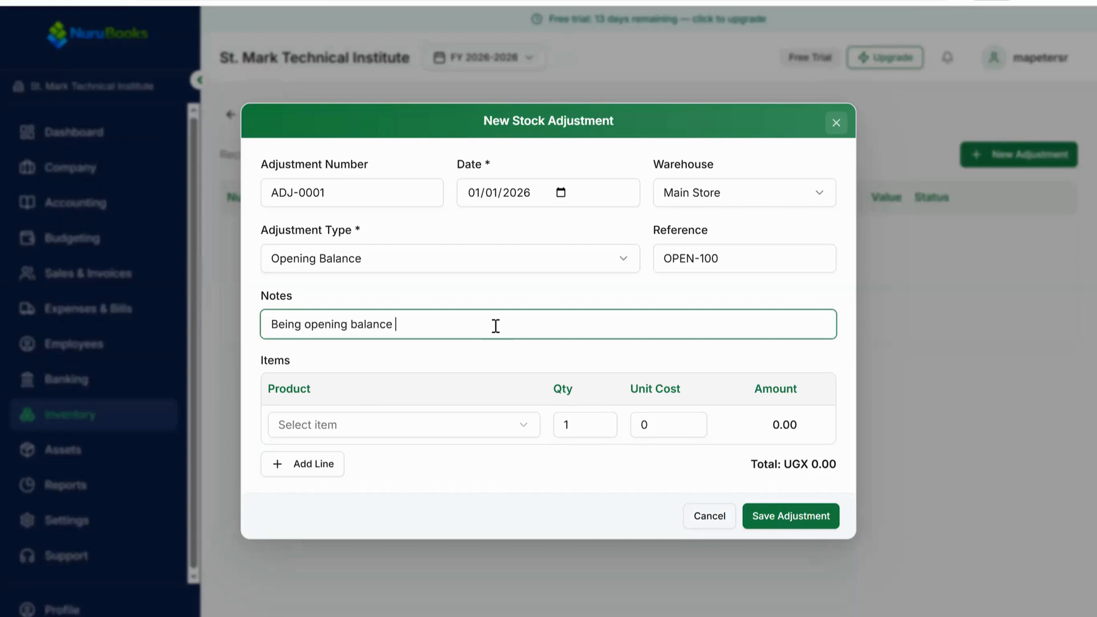
type("of stock items in Main Stores")
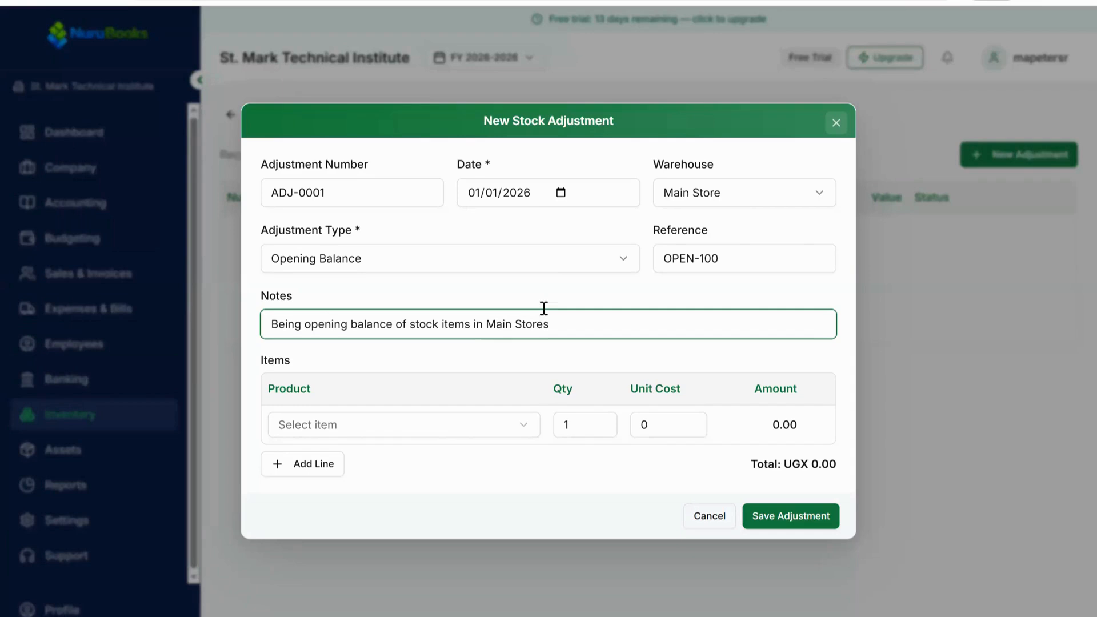
left_click(691, 167)
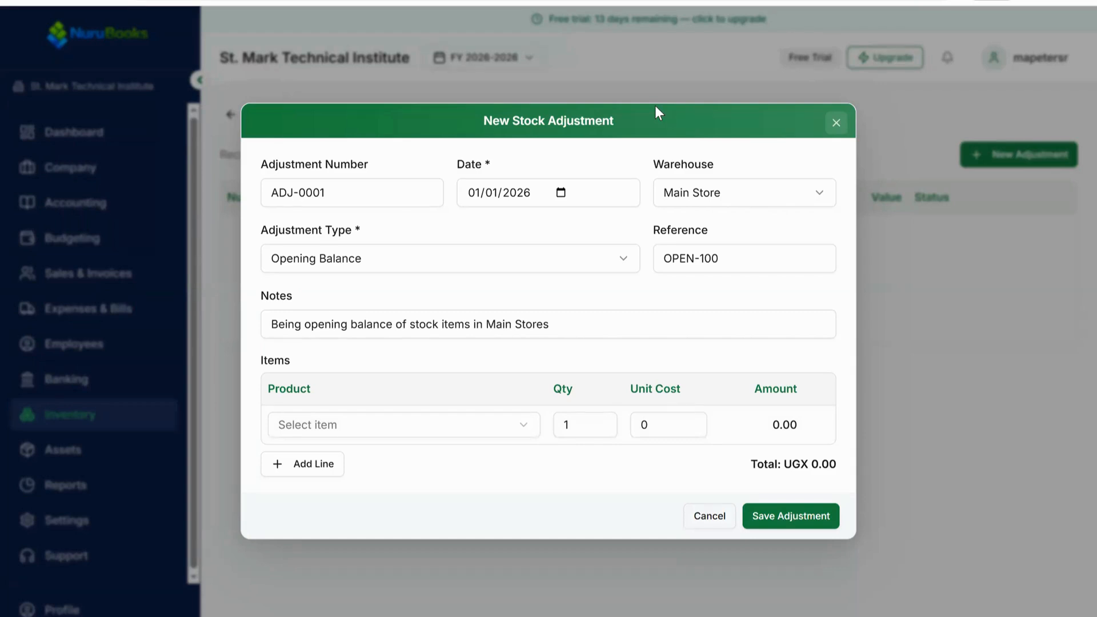
Step: Switch to the exercise document and erase the ticks beside the stock item rows
key("alt+Tab")
left_click_drag(228, 298, 220, 343)
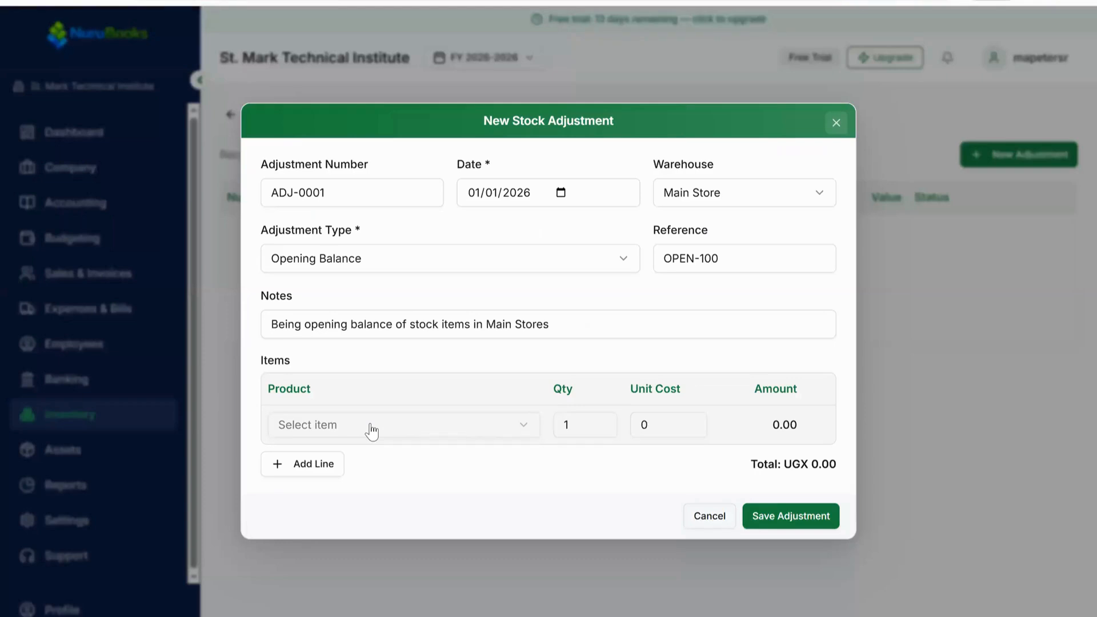
Step: Choose Arm Chair as the product on the first item line
left_click(372, 432)
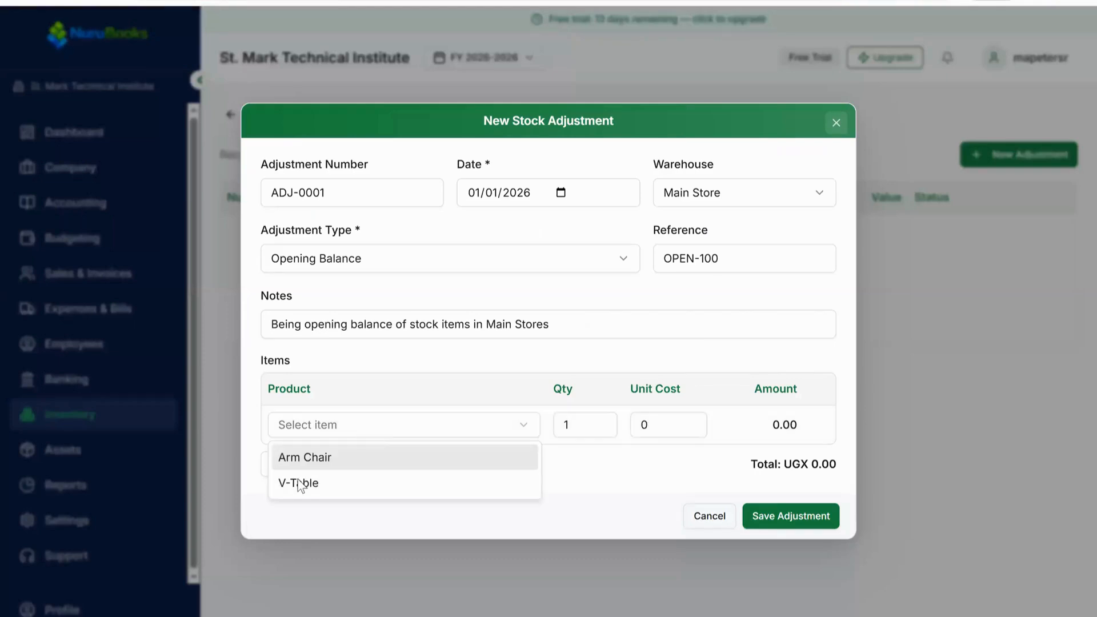
left_click(306, 456)
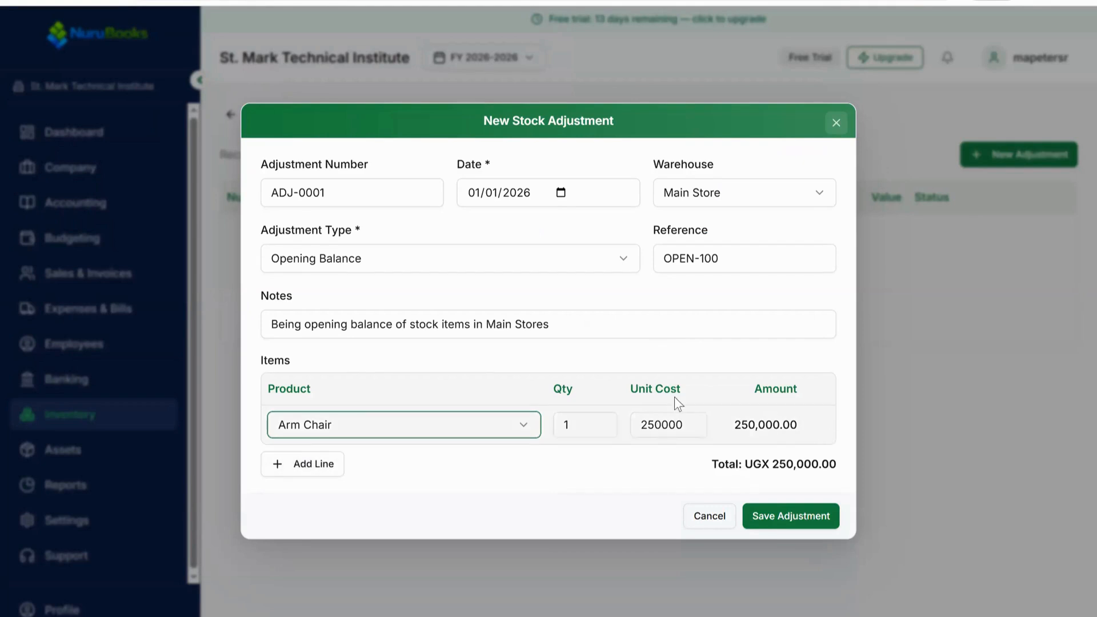
left_click(677, 427)
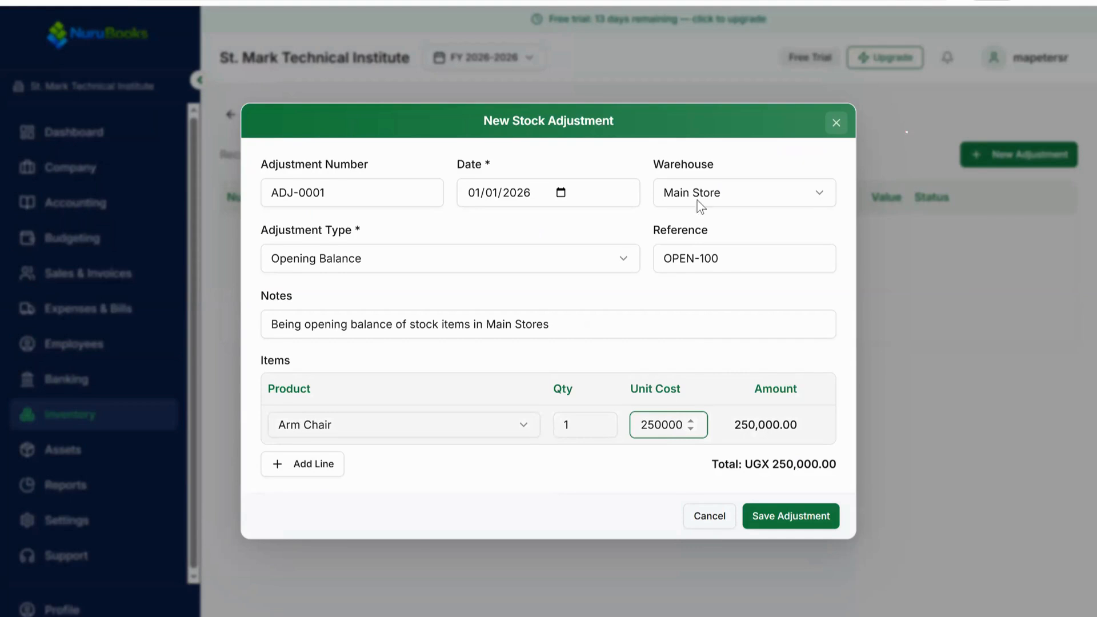
Step: Set the Arm Chair line's quantity to 800
double_click(554, 423)
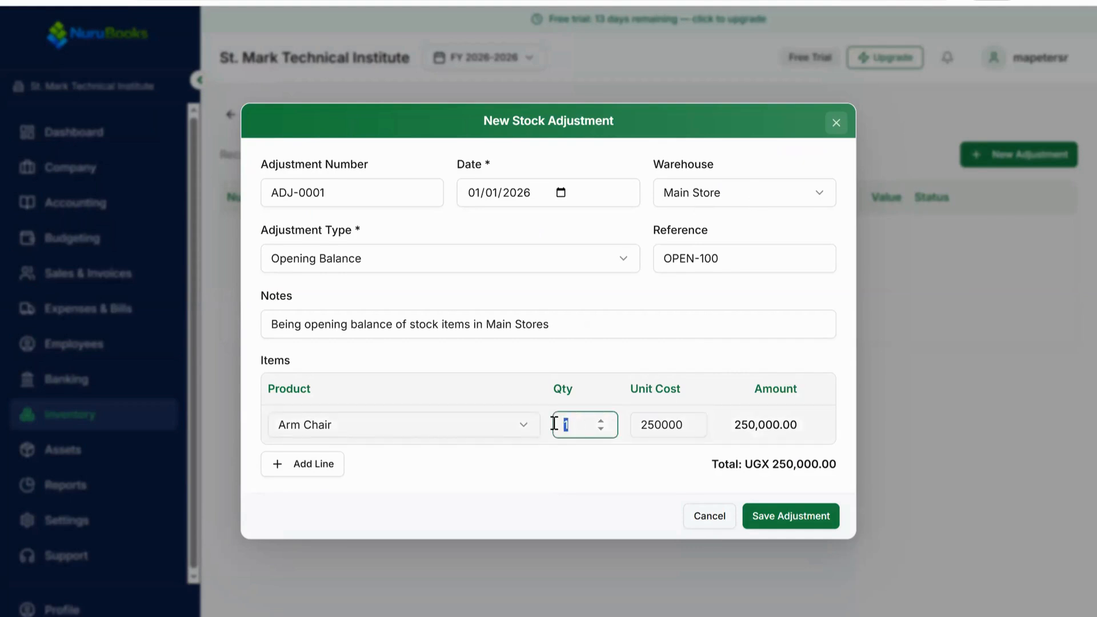
type("800")
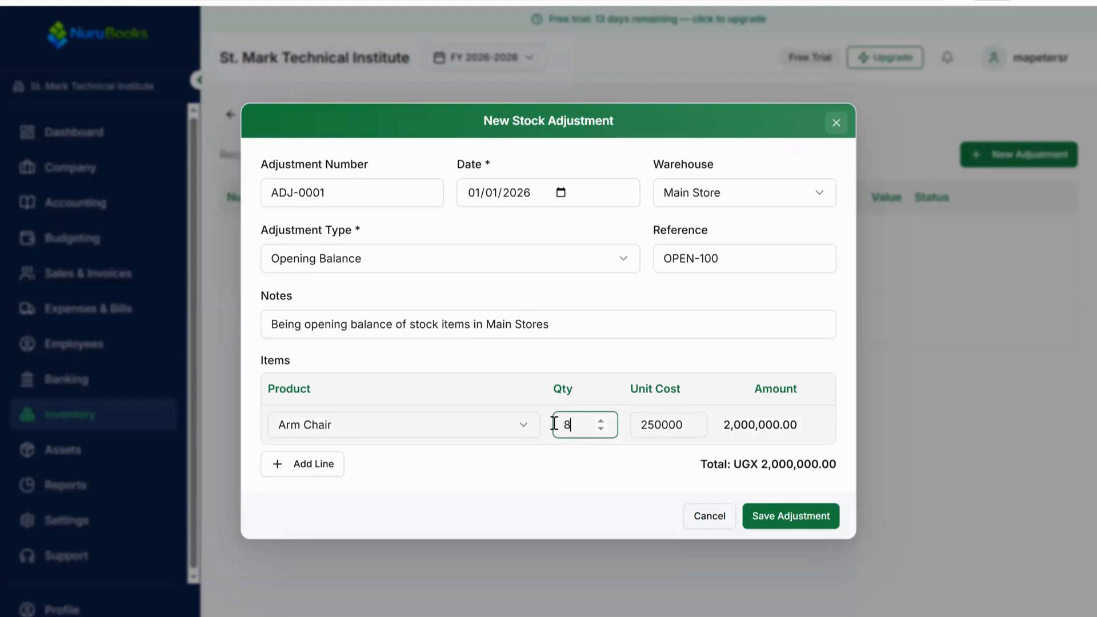
left_click(741, 362)
left_click(583, 425)
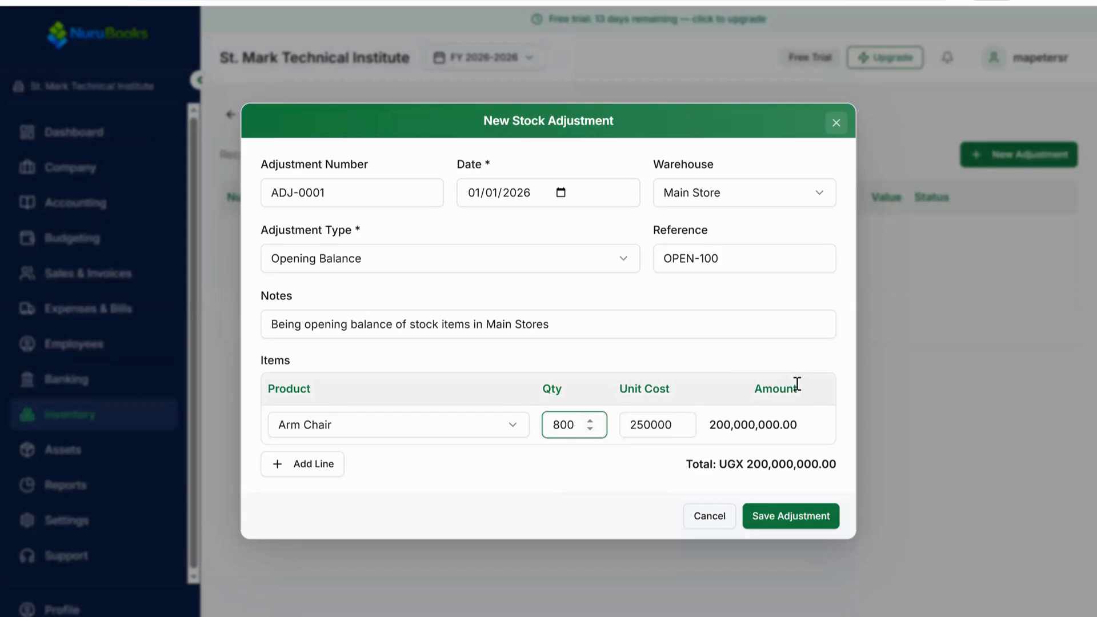
Step: Add a second item line for V-Table with a unit cost of 300000
left_click(313, 465)
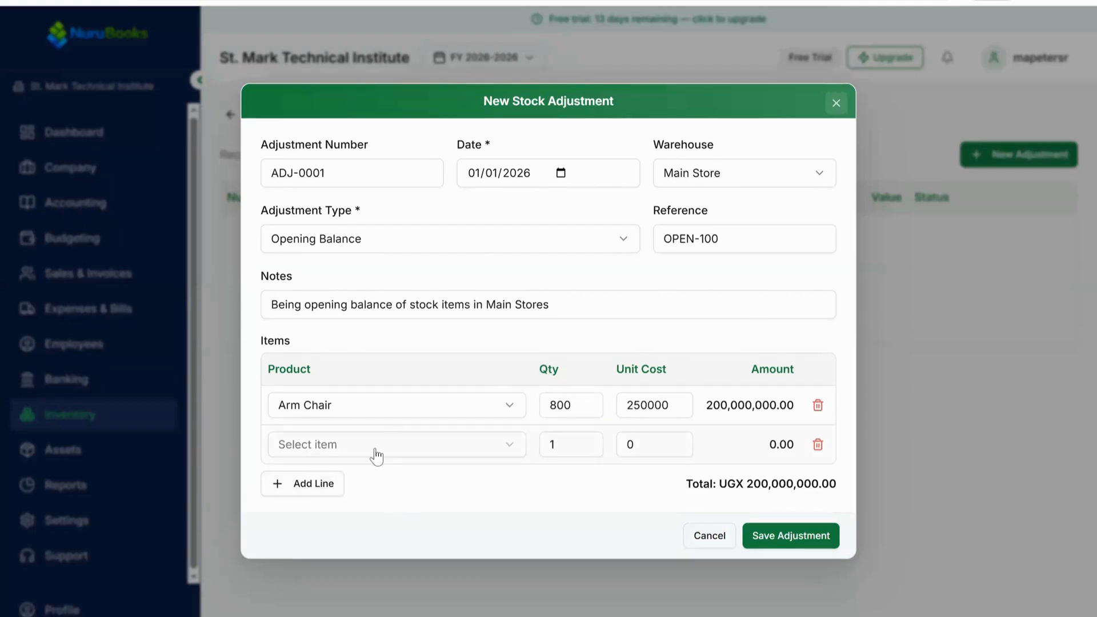
left_click(375, 456)
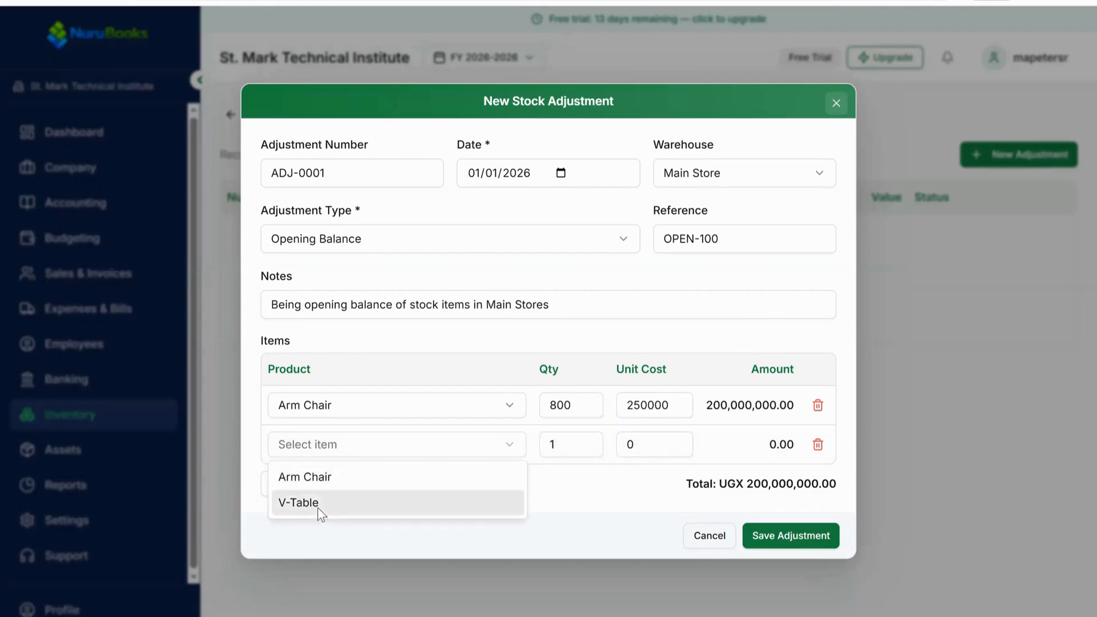
left_click(319, 510)
left_click(655, 444)
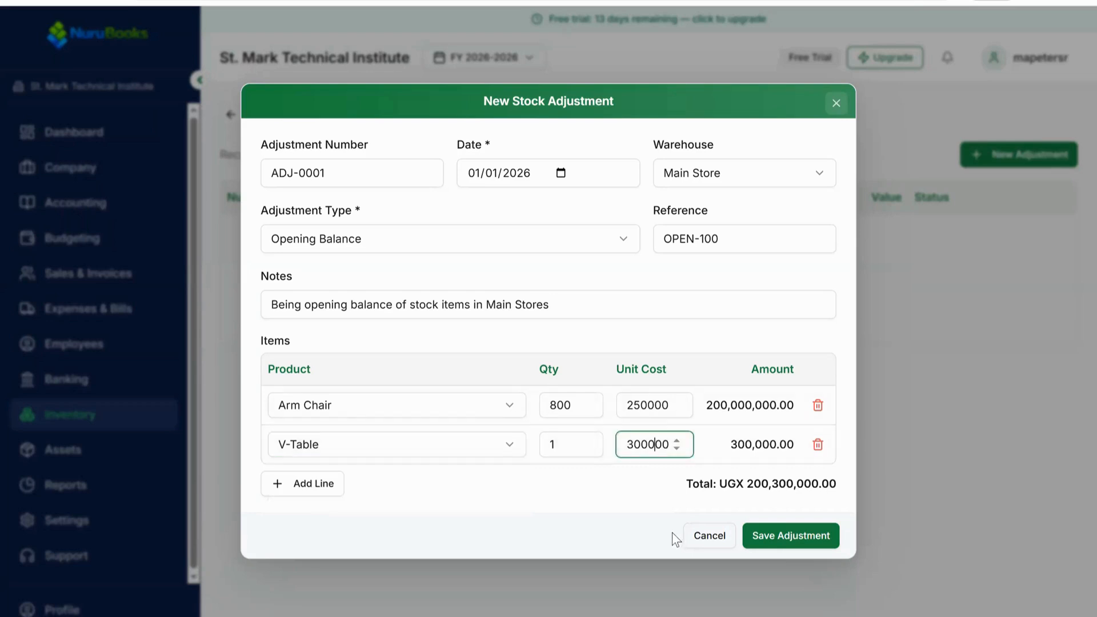
Step: Switch to the exercise document and underline both stock item names and their opening stock quantities
left_click(553, 444)
key("ctrl+a")
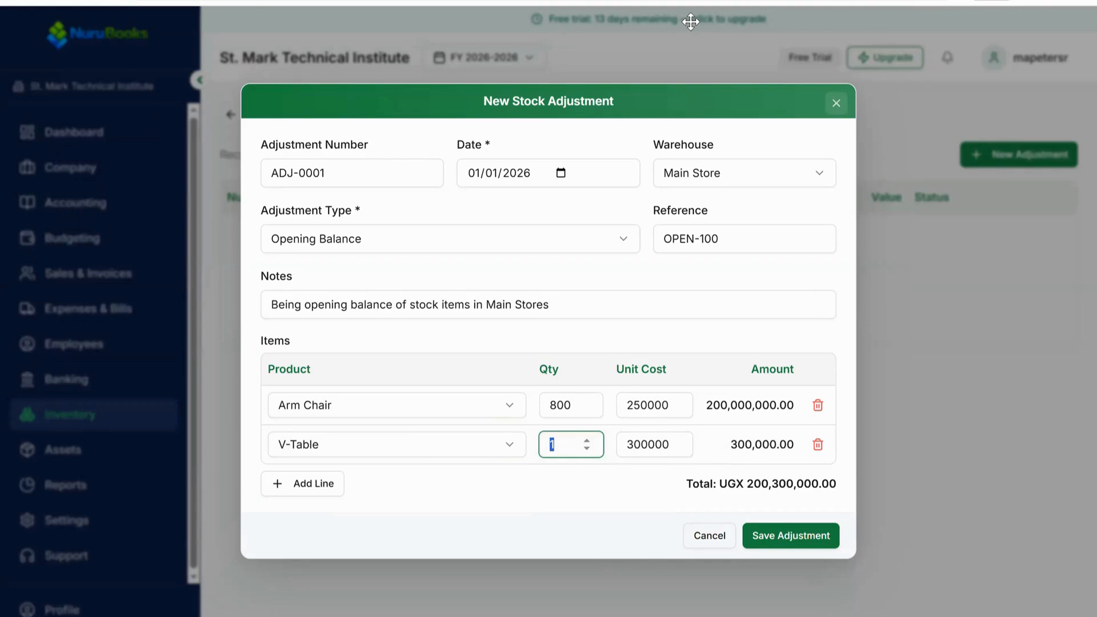
key("alt+Tab")
left_click_drag(284, 315, 214, 314)
left_click_drag(697, 314, 732, 313)
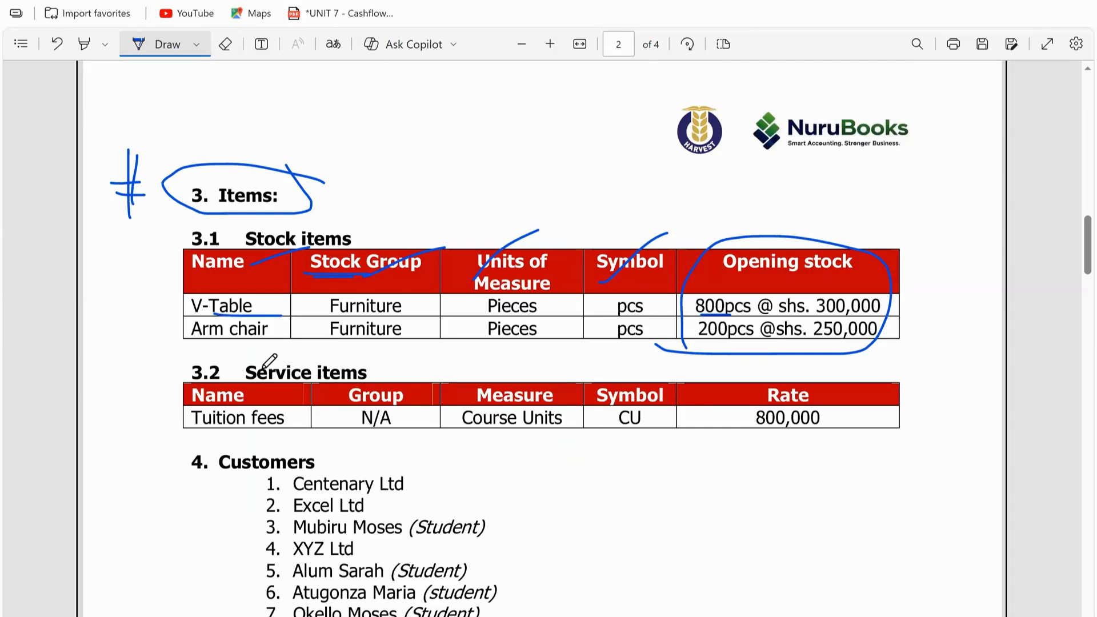
left_click_drag(203, 344, 315, 344)
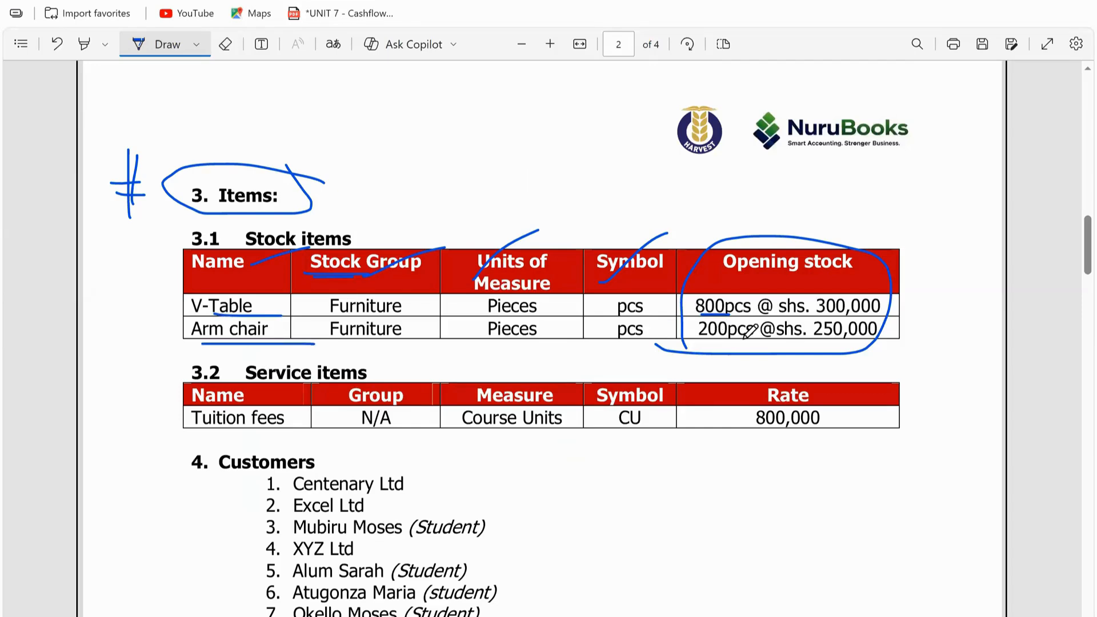
left_click_drag(745, 338, 699, 340)
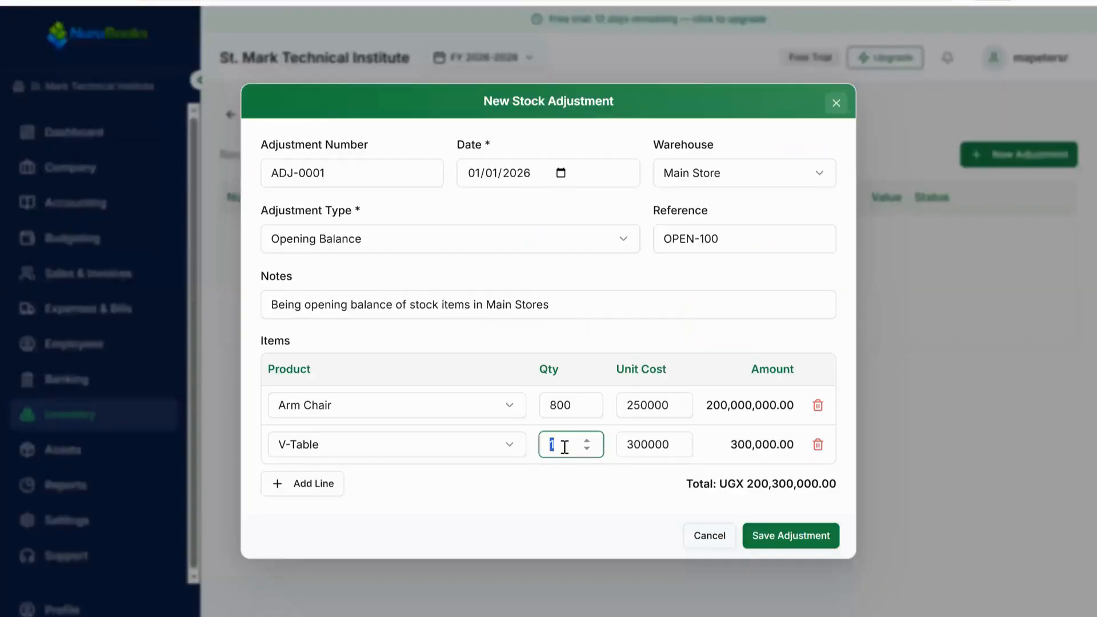
Step: Set the V-Table line's quantity to 200
double_click(547, 446)
type("200")
Step: Set the V-Table quantity to 800 and the Arm Chair quantity to 200
double_click(547, 445)
type("800")
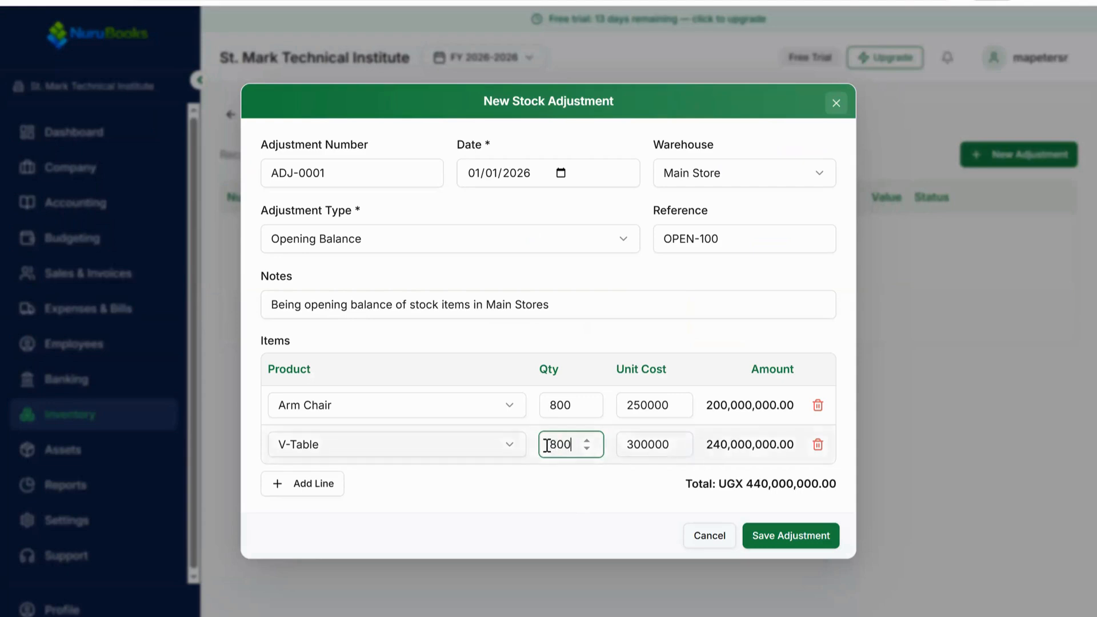
double_click(532, 404)
type("200")
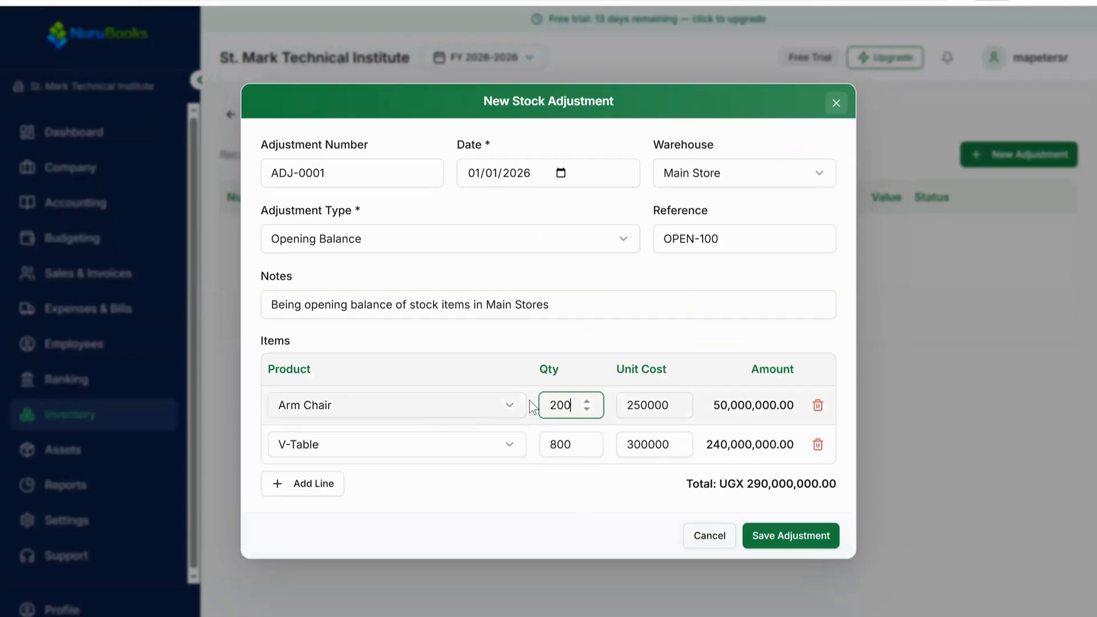
Step: Switch to the exercise document and tick the opening stock quantities and prices of both items
left_click(691, 331)
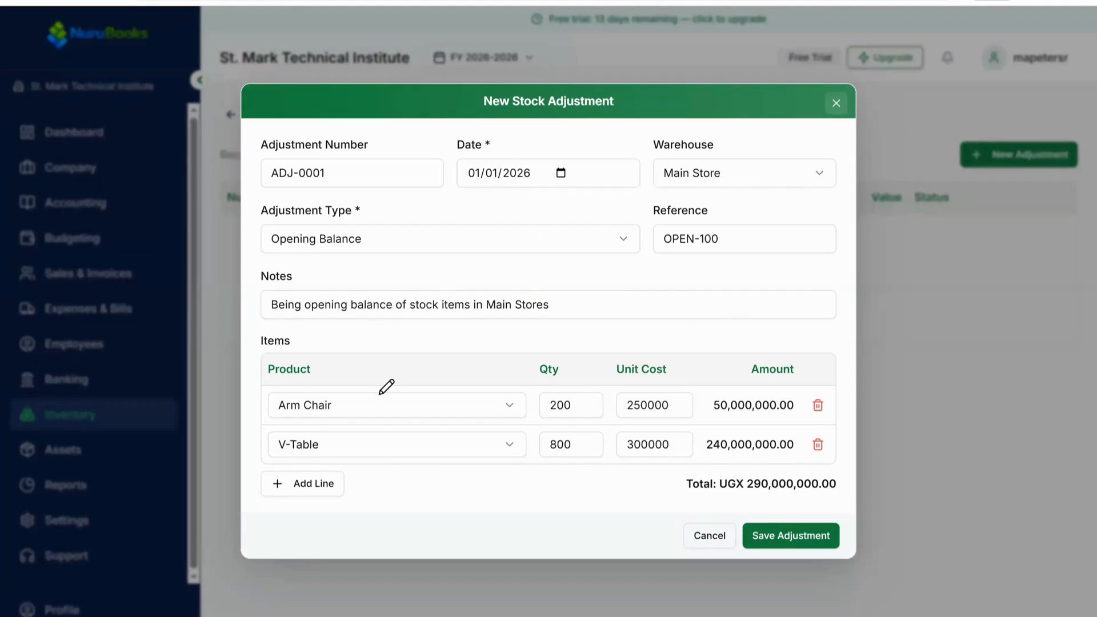
key("alt+Tab")
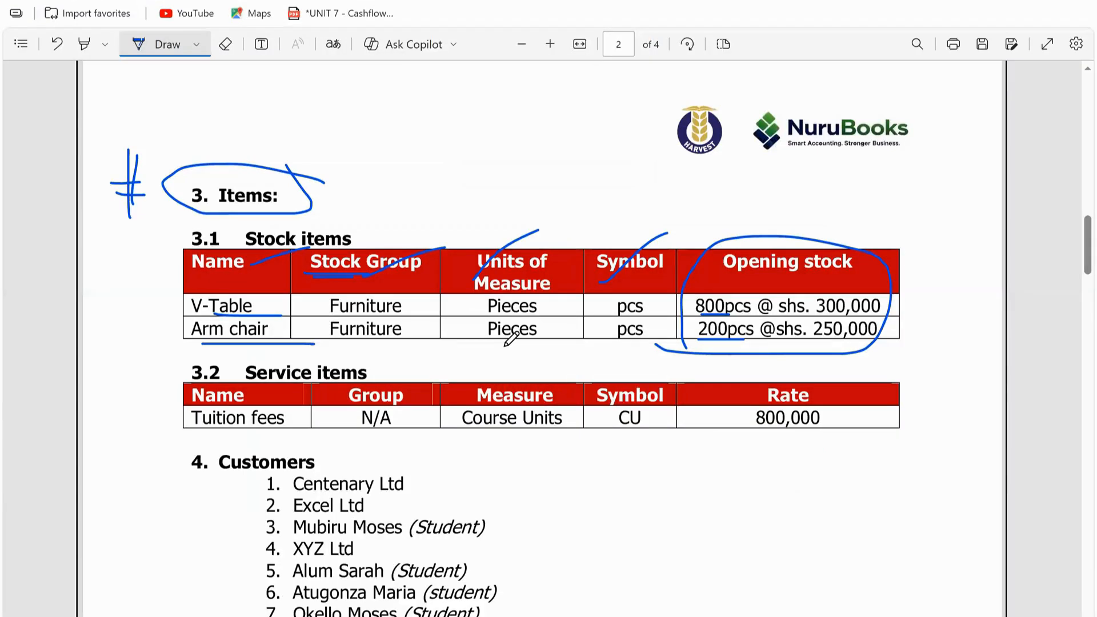
left_click_drag(827, 316, 848, 314)
left_click_drag(700, 341, 722, 340)
left_click_drag(824, 344, 851, 343)
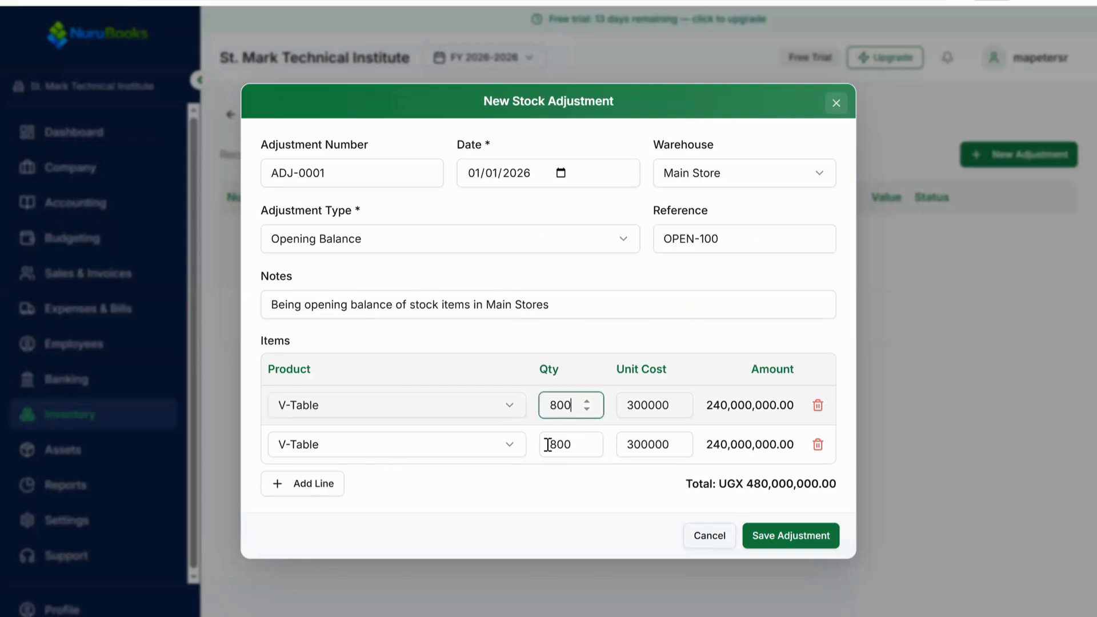
Step: Change the second line's product to Arm Chair and set its quantity to 200
left_click(510, 444)
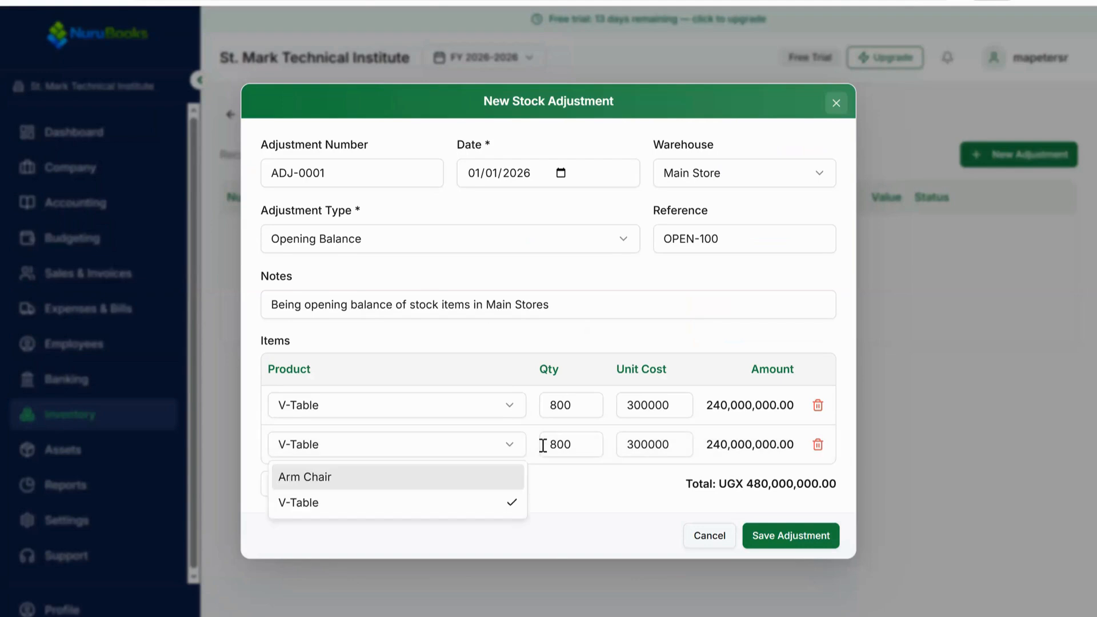
key("Return")
key("Tab")
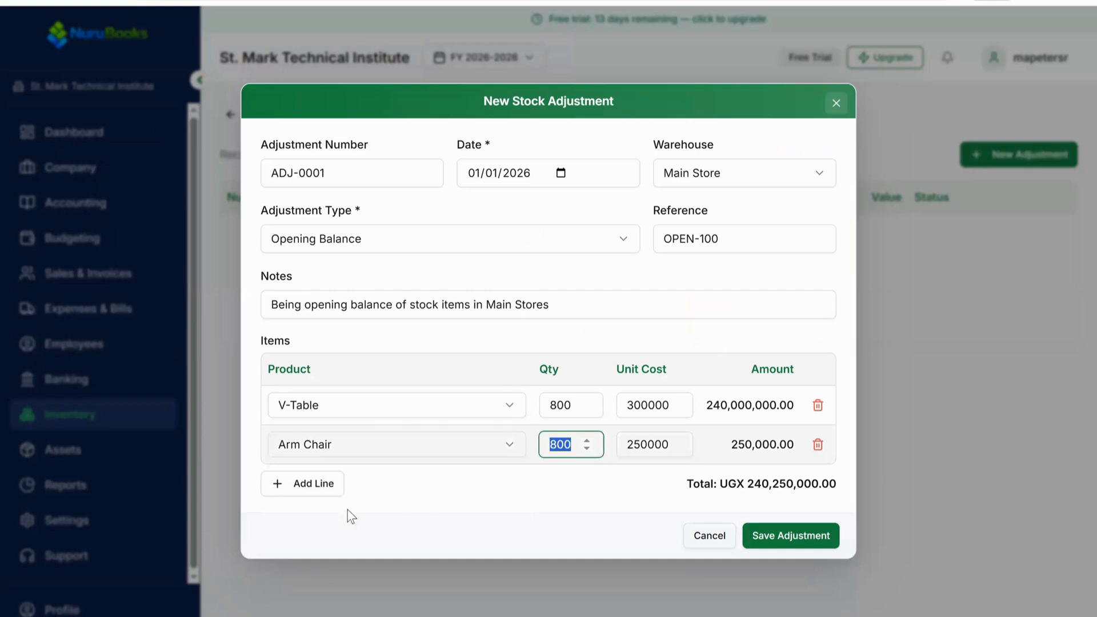
type("200")
Step: Review the adjustment total and save the stock adjustment
left_click(835, 486)
left_click_drag(687, 484, 836, 484)
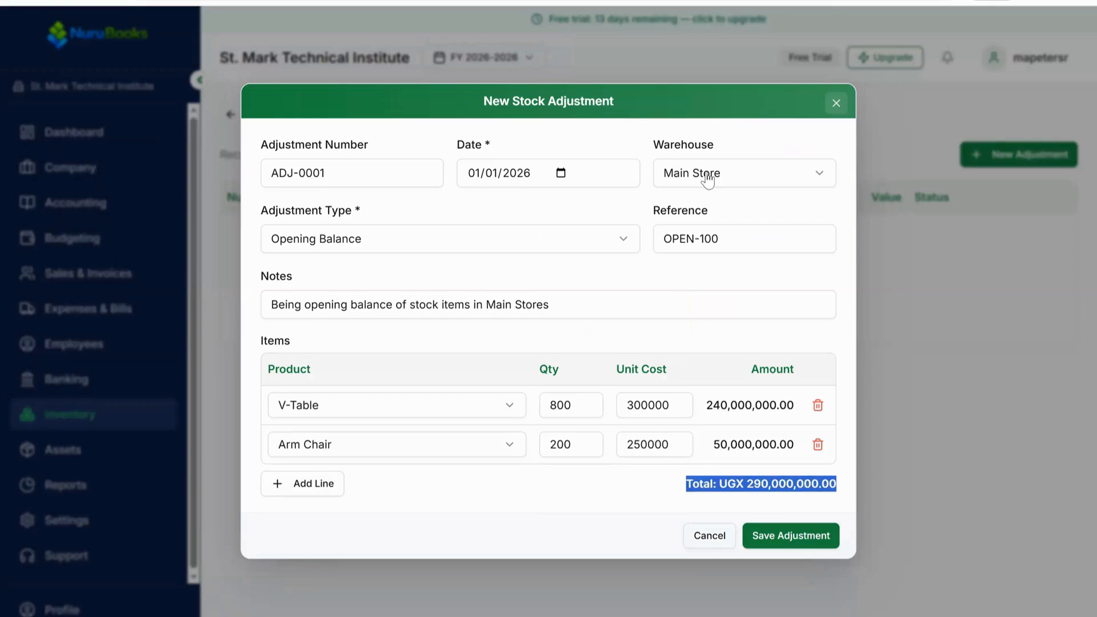
left_click(813, 490)
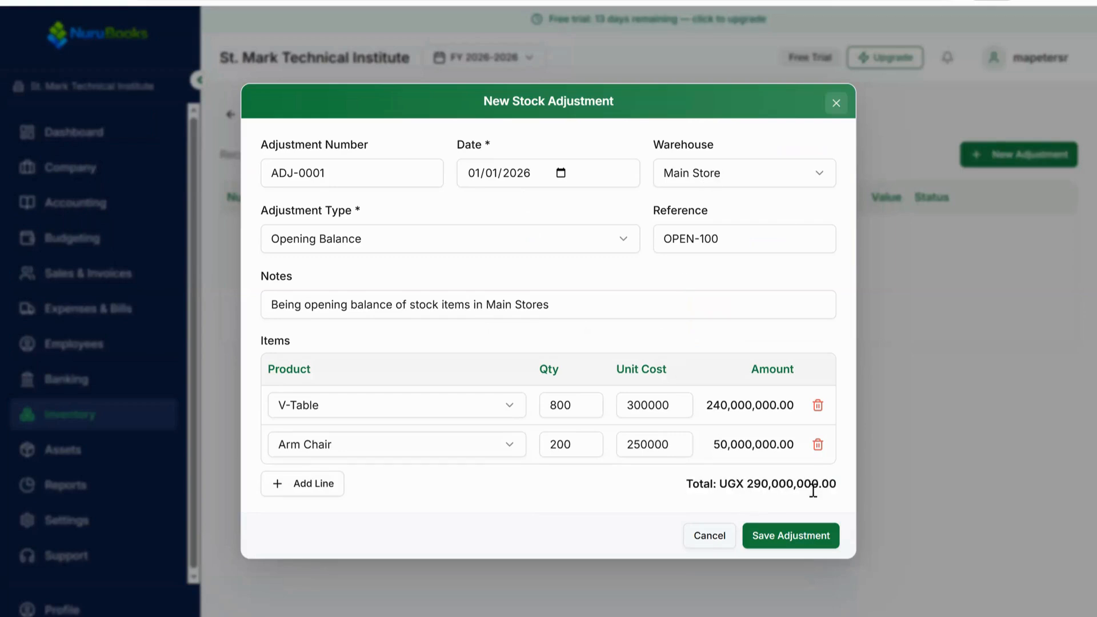
left_click(789, 538)
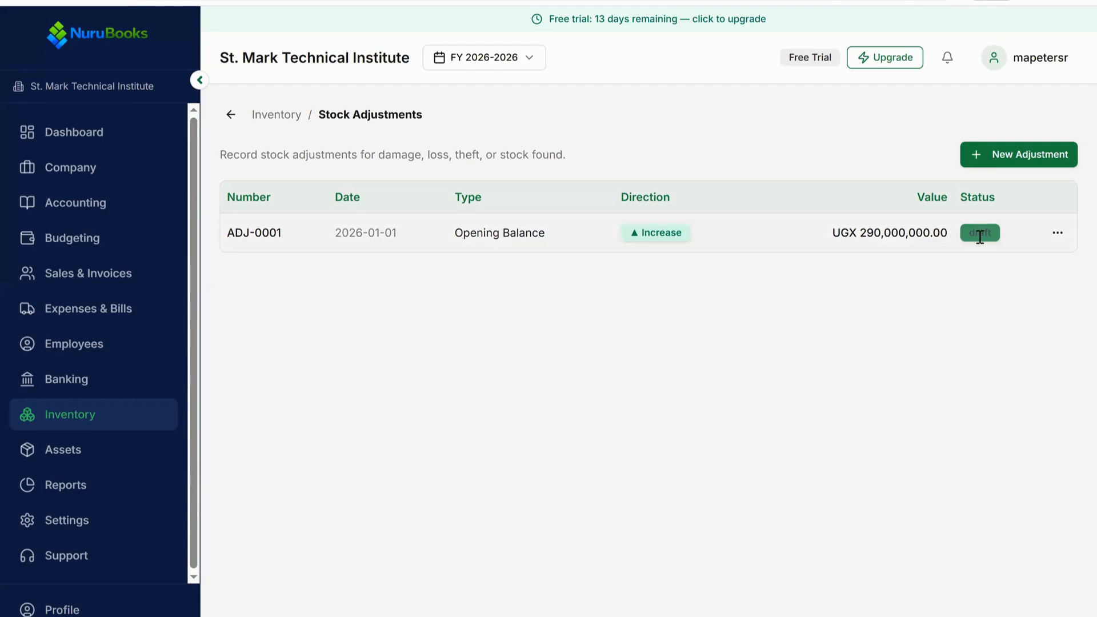
Step: Post the opening balance adjustment ADJ-0001 from the stock adjustments list
left_click(1058, 233)
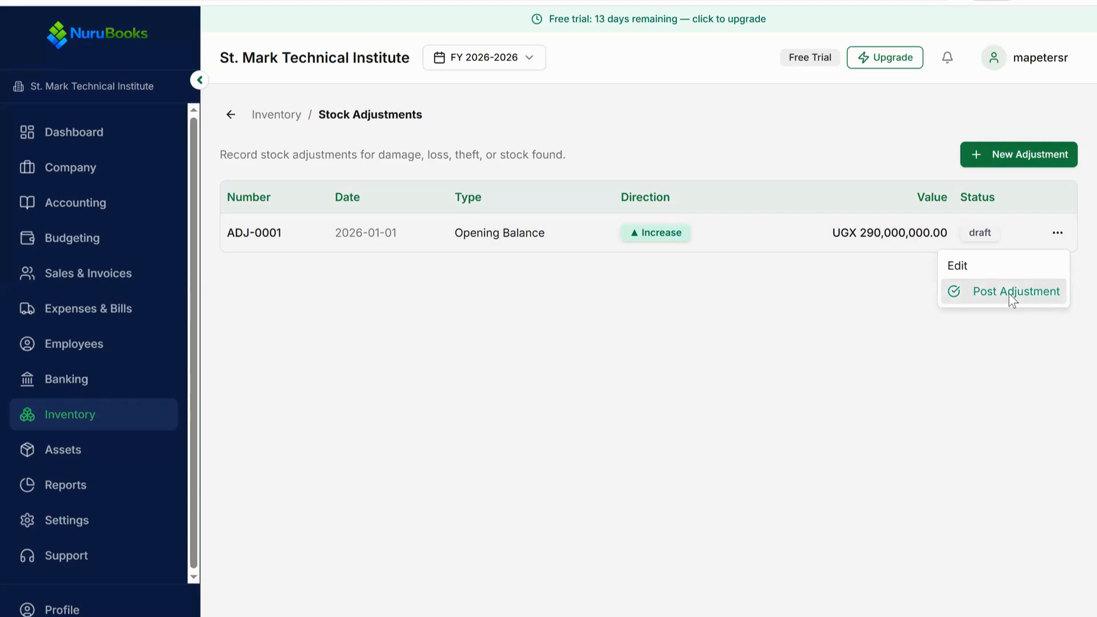
left_click(269, 78)
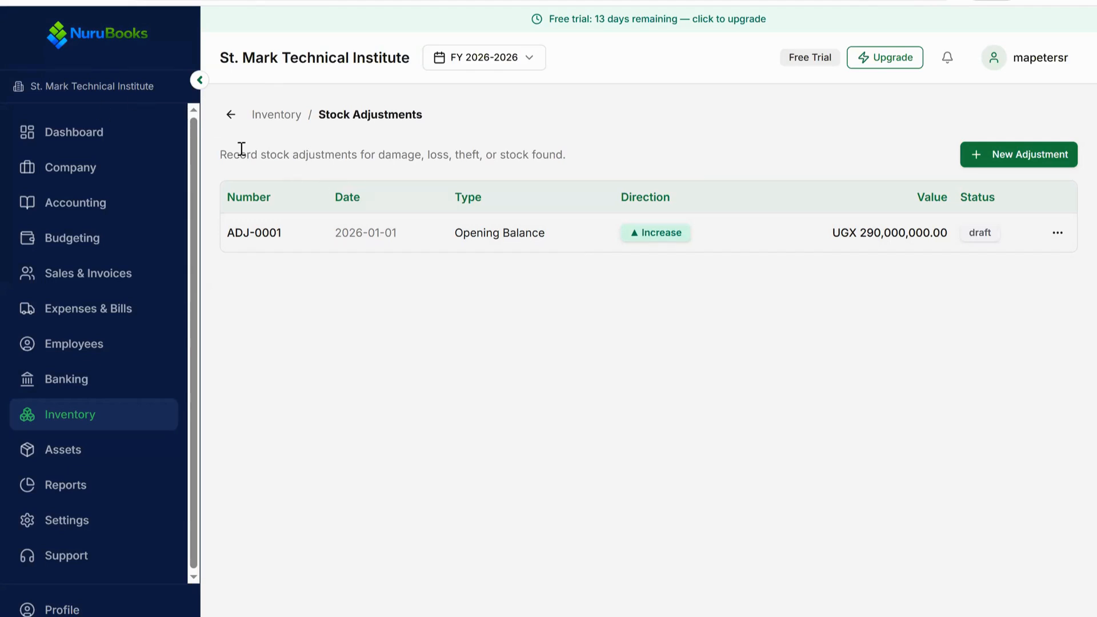
left_click(231, 116)
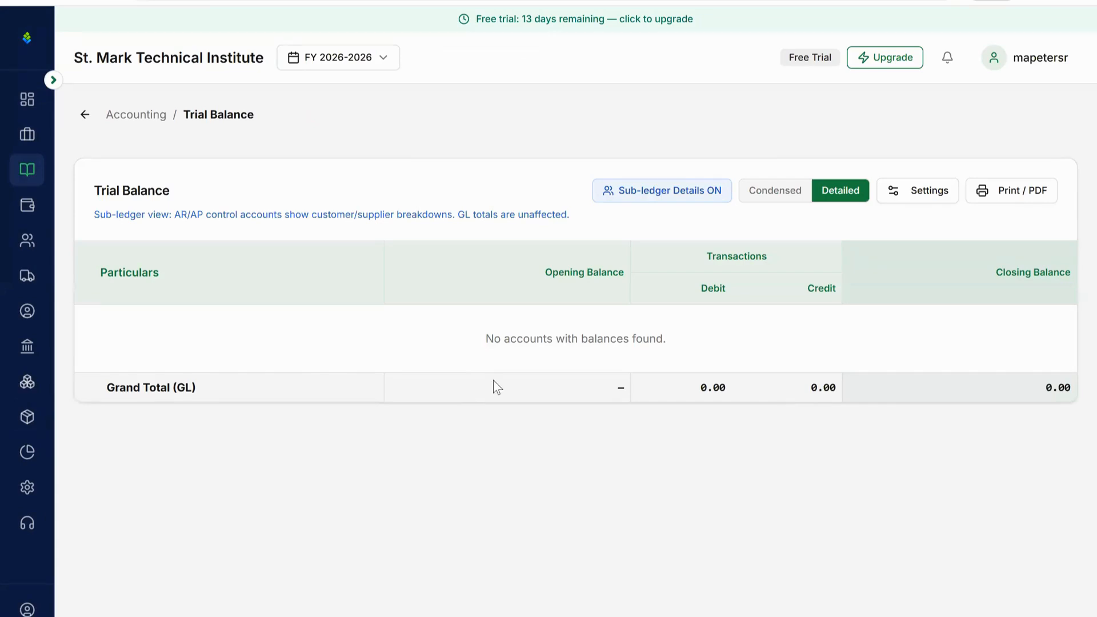
left_click(85, 114)
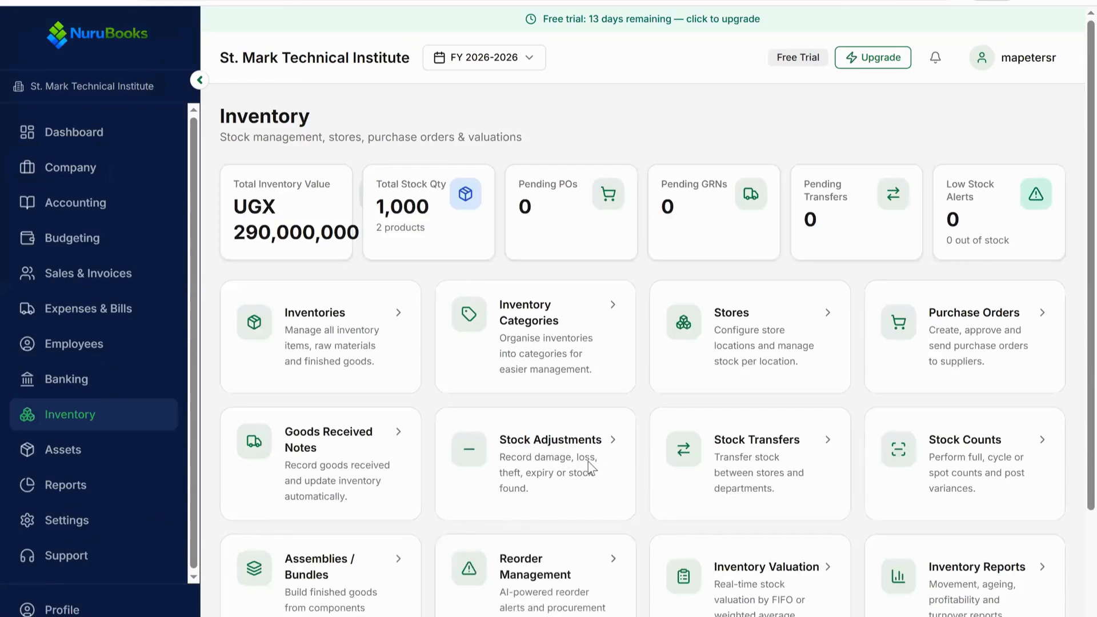
left_click(590, 467)
left_click(1057, 233)
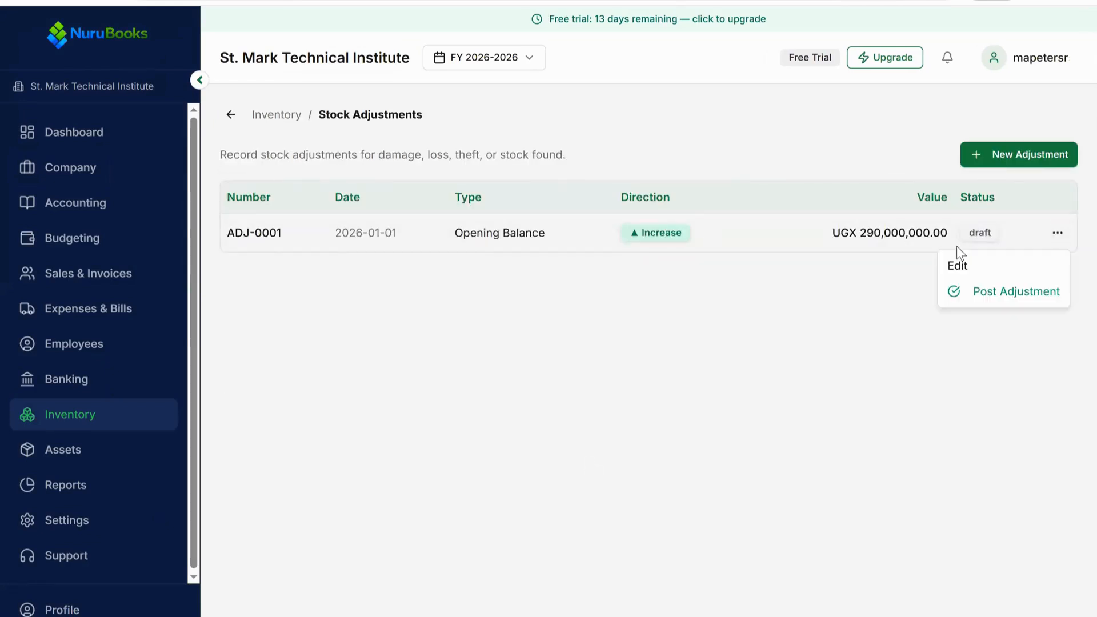
left_click(1016, 292)
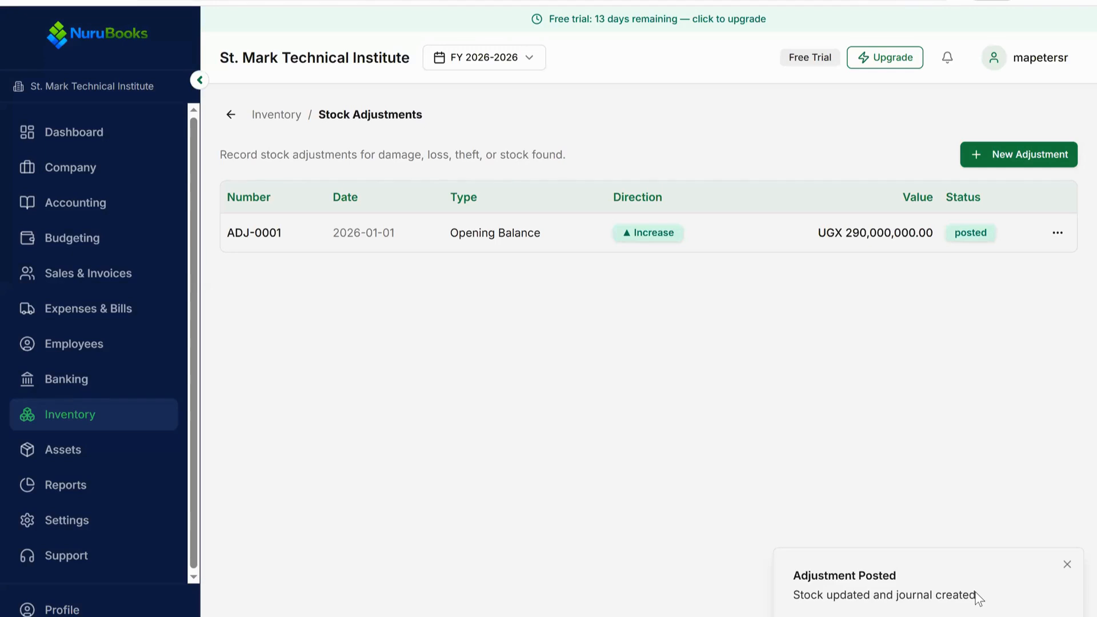
Step: Open the Trial Balance and examine the Stock-in-Hand and Opening Balance Equity entries
left_click(234, 116)
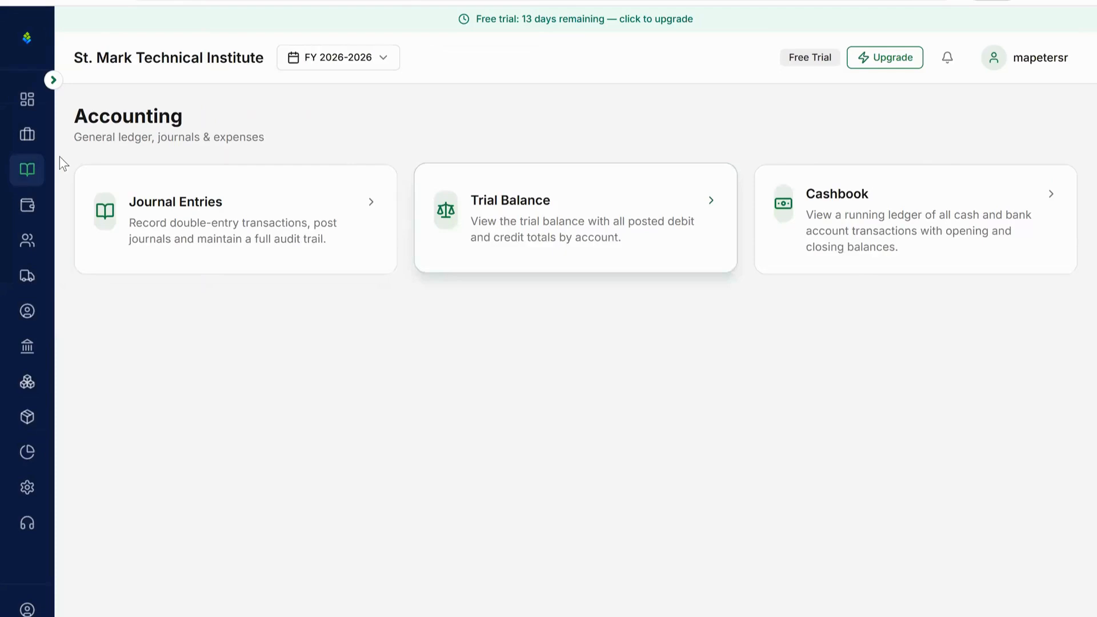
left_click(54, 82)
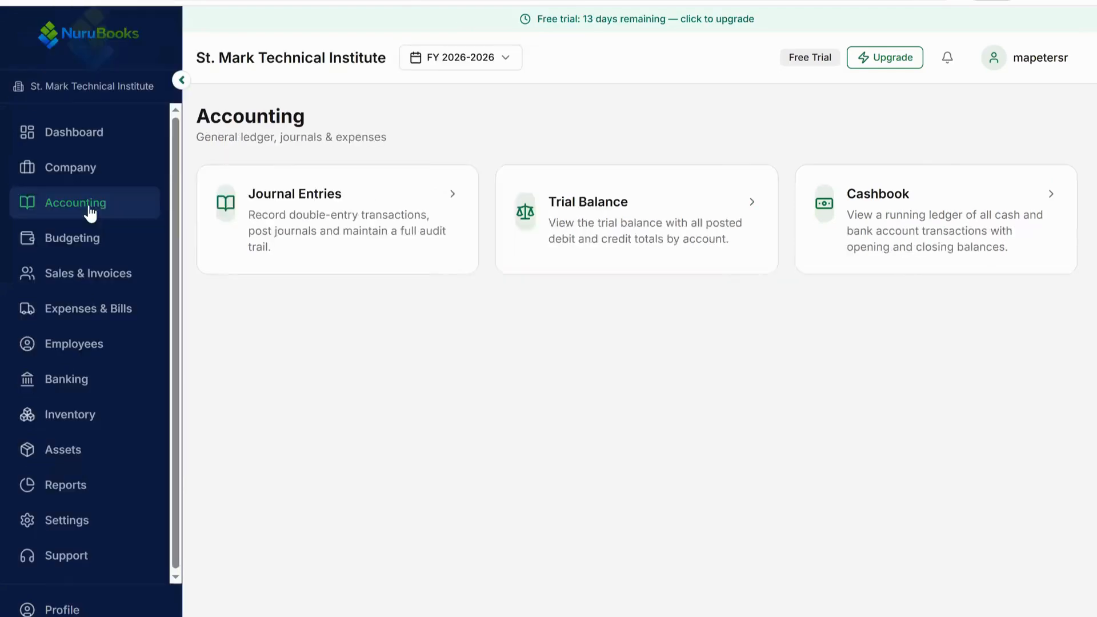
left_click(606, 214)
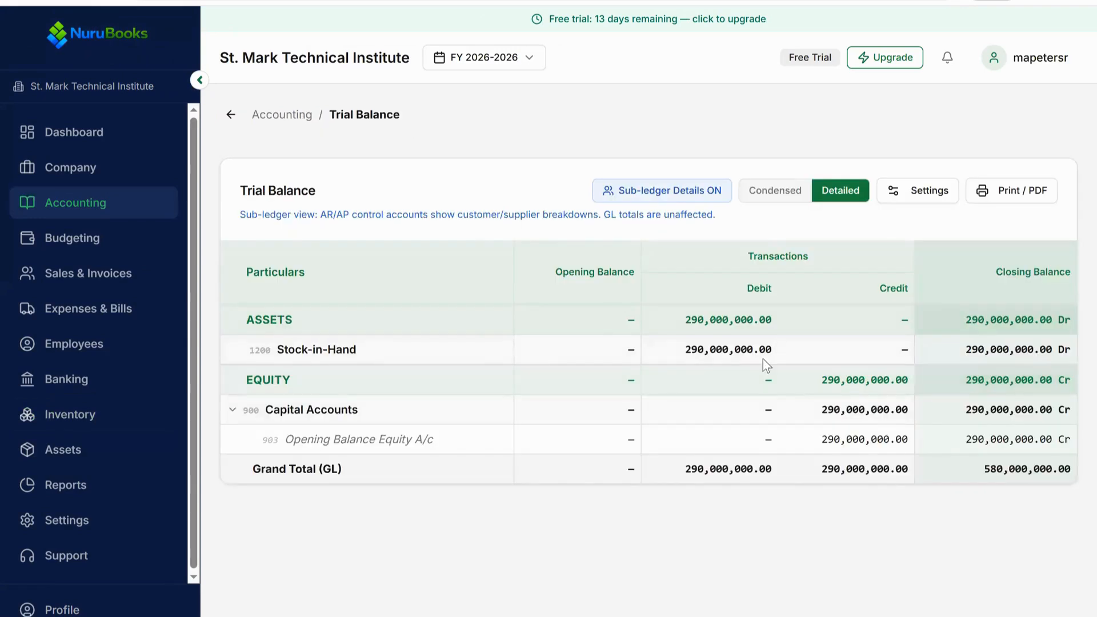
left_click_drag(284, 350, 775, 351)
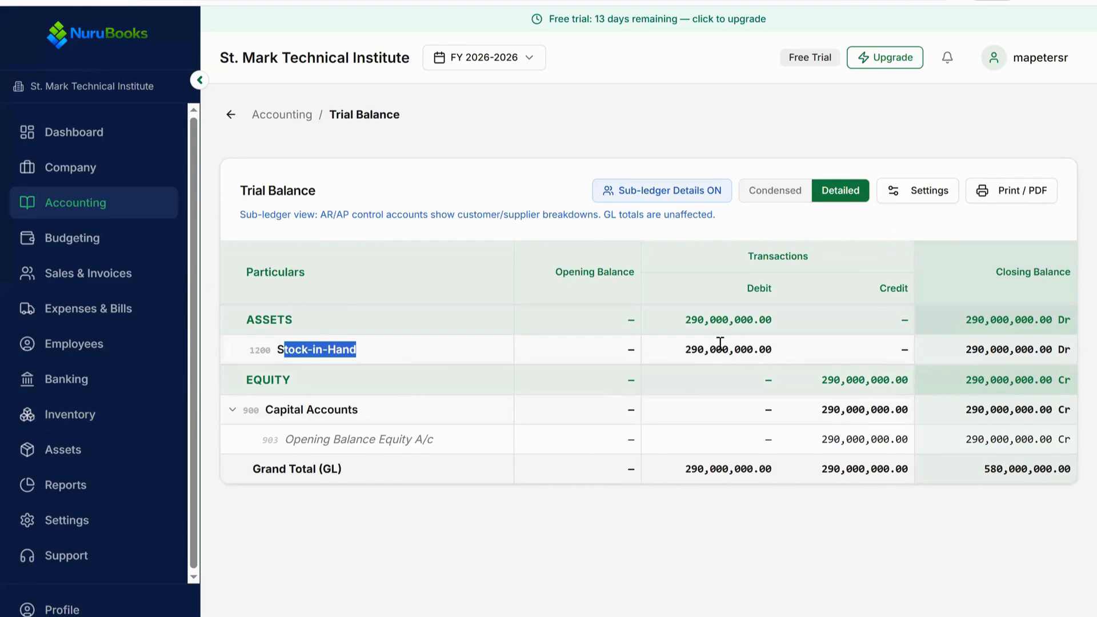
left_click_drag(686, 352, 773, 352)
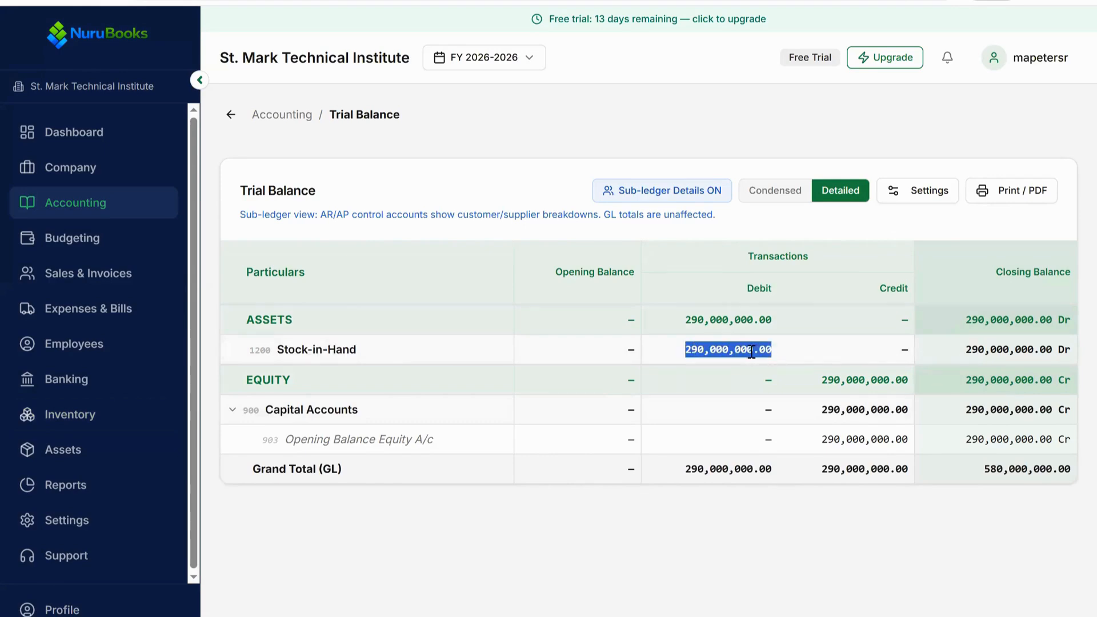
left_click(341, 394)
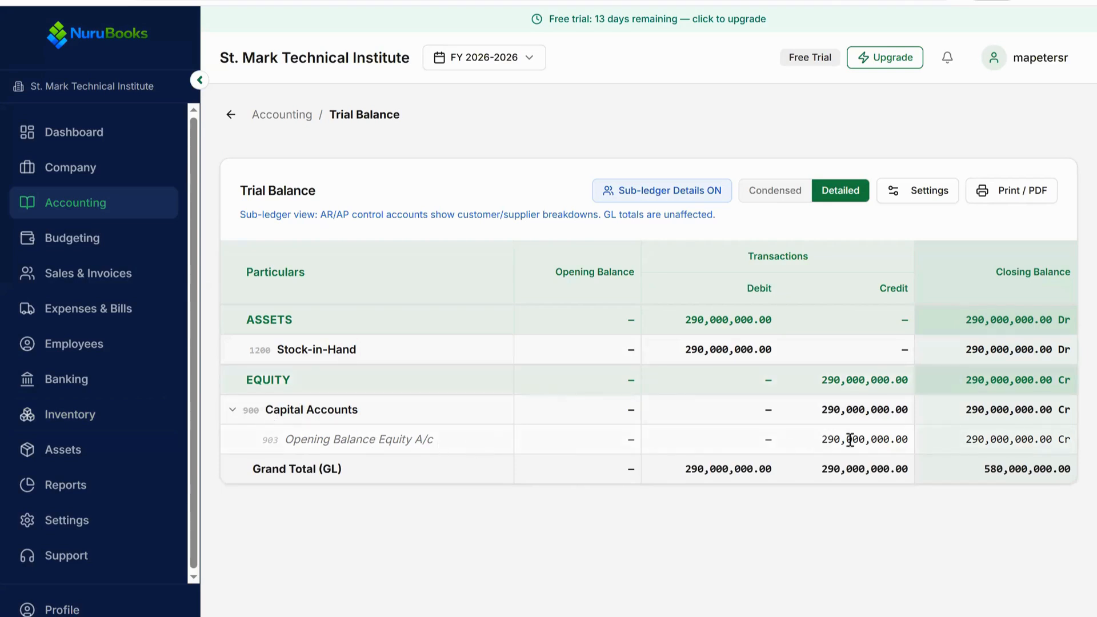
double_click(908, 442)
triple_click(908, 443)
left_click(824, 439)
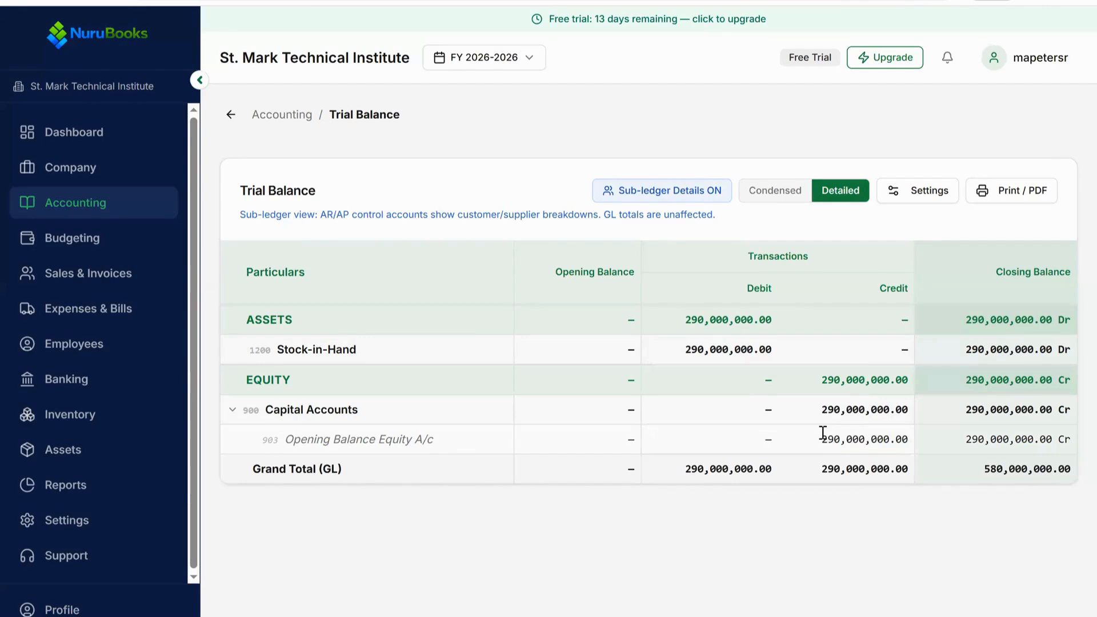